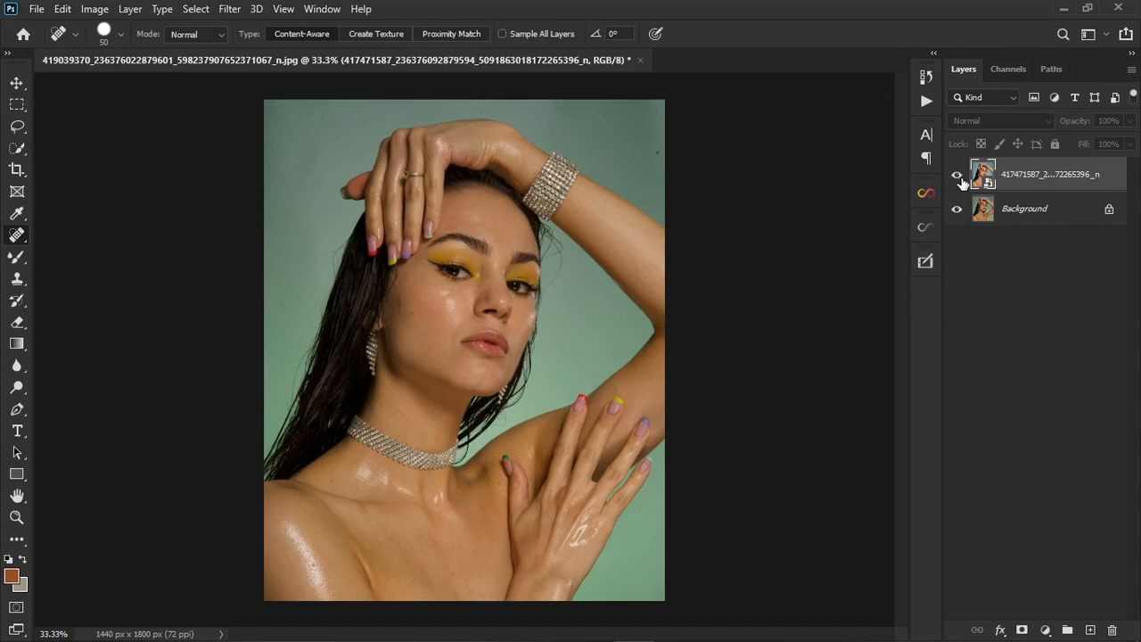
Toggle the blue-corrected top layer on and off to compare it with the green original.
left_click(960, 178)
left_click(964, 184)
scroll(475, 304, "up", 3)
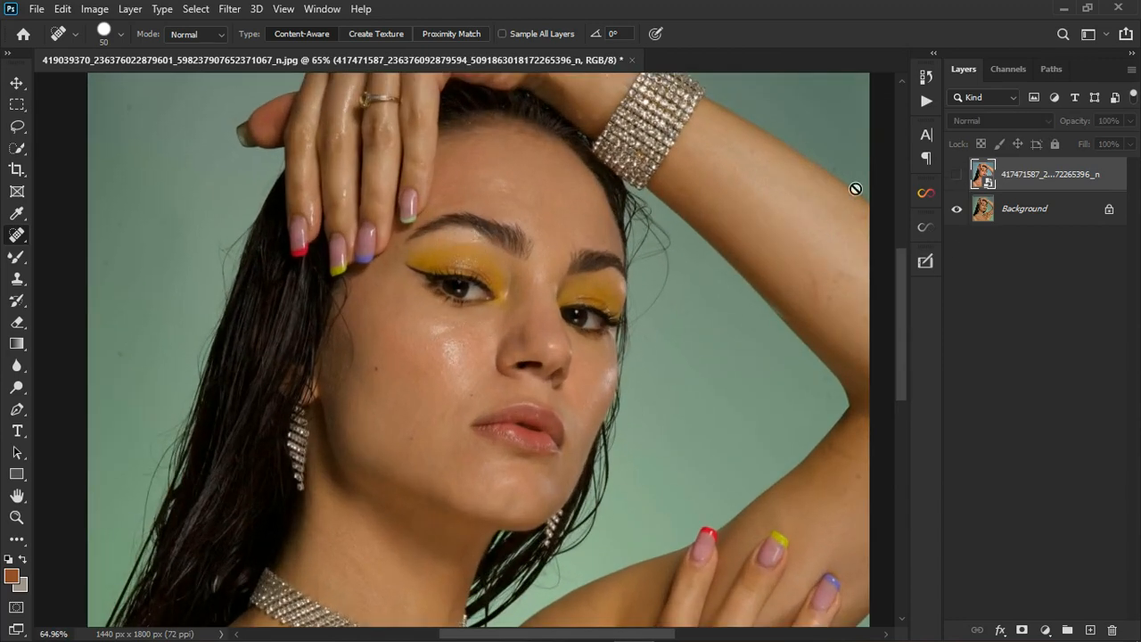
left_click(958, 178)
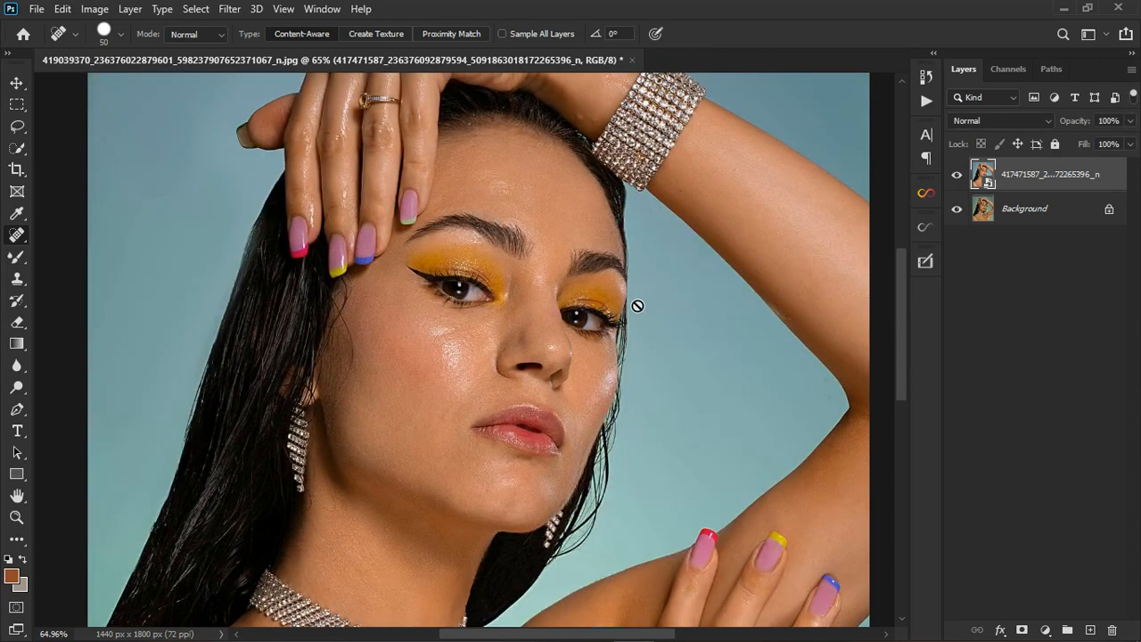
left_click(958, 177)
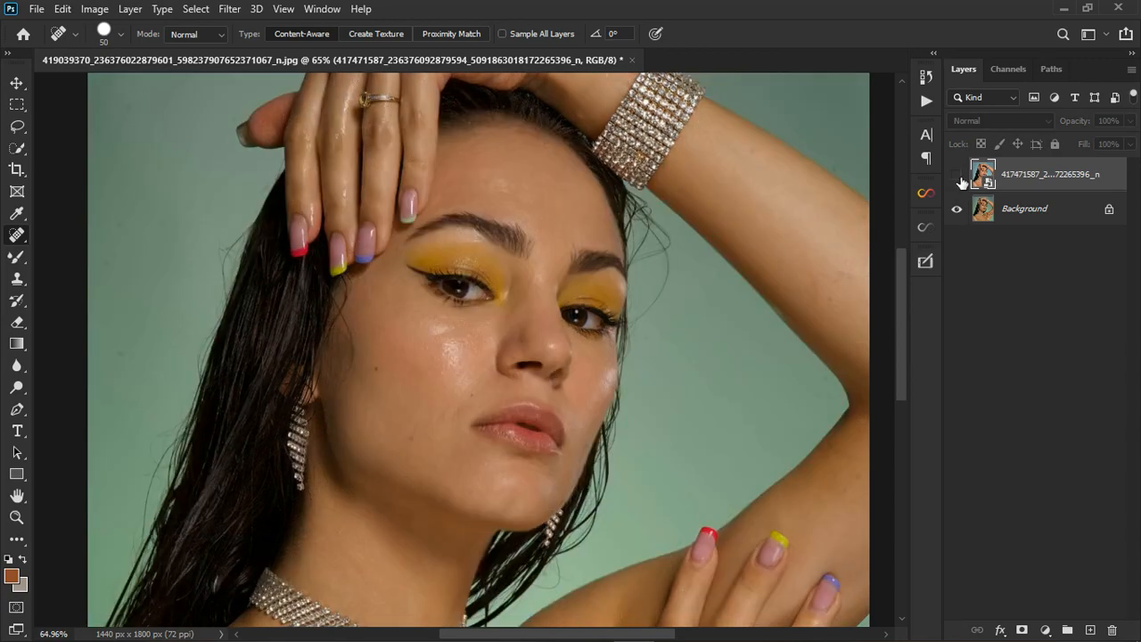
left_click(959, 178)
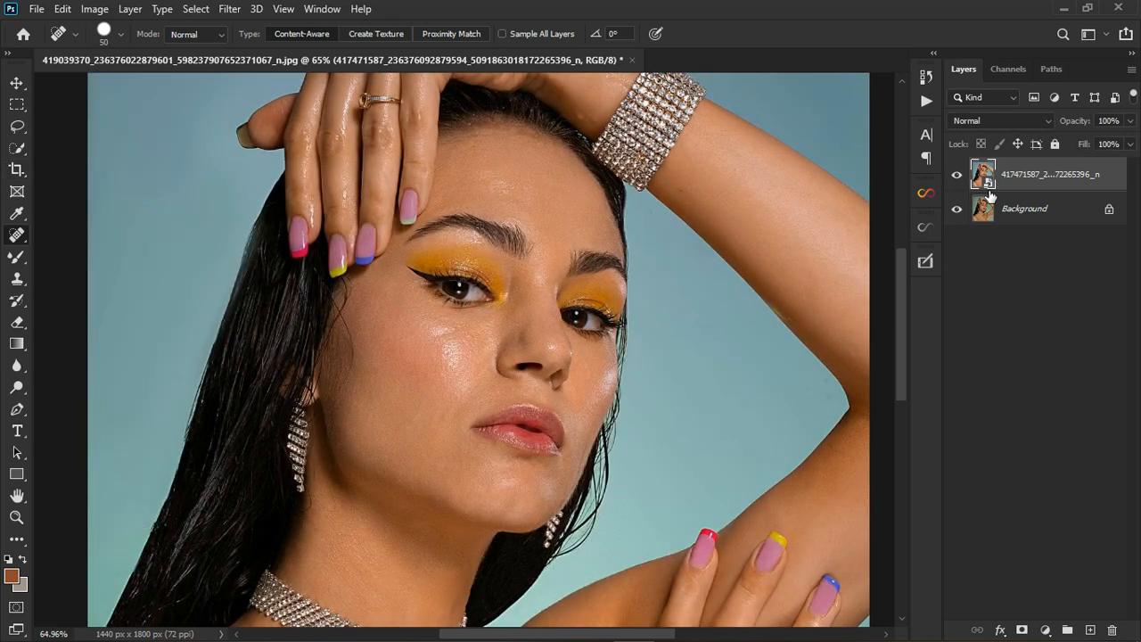
left_click(960, 177)
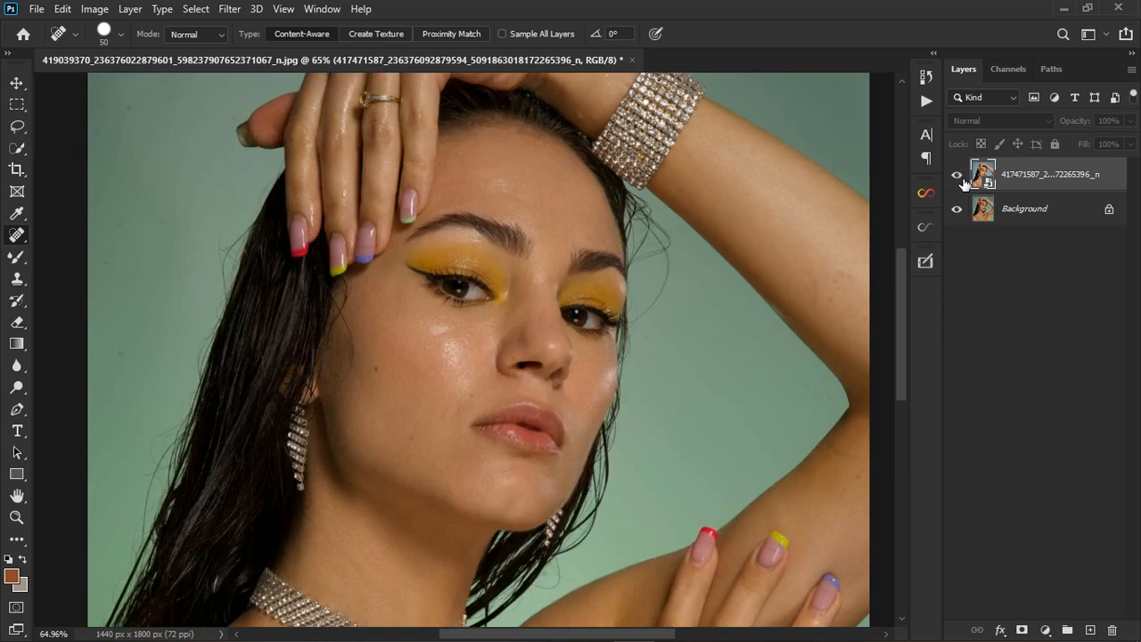
left_click(959, 178)
left_click(959, 177)
scroll(625, 214, "down", 2)
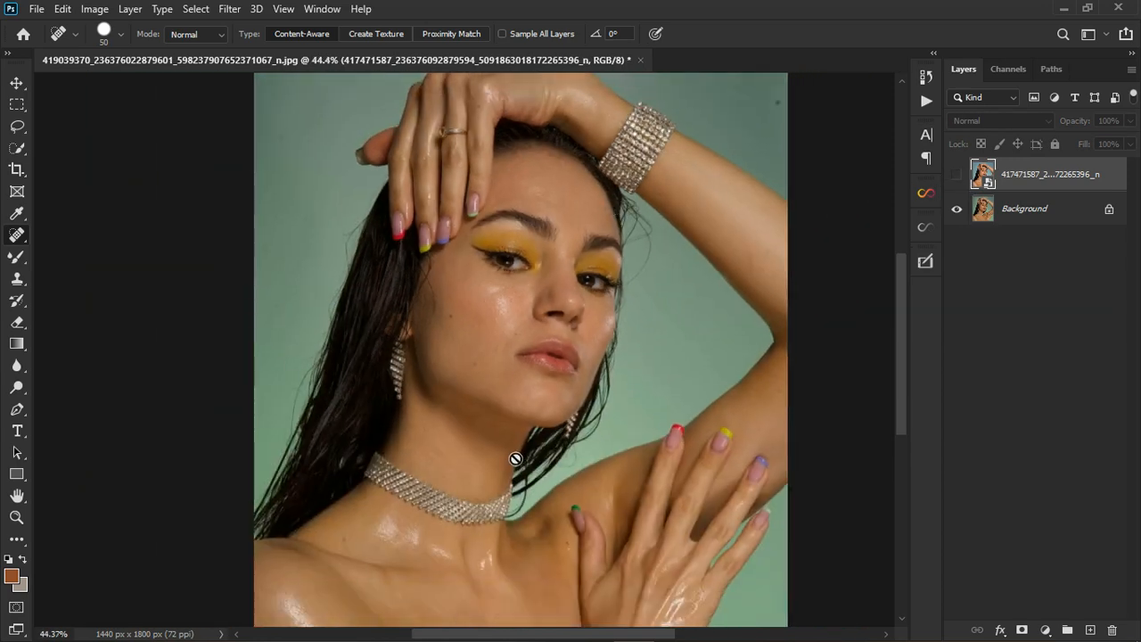
Compare the corrected layer a few more times, then delete it.
left_click(959, 178)
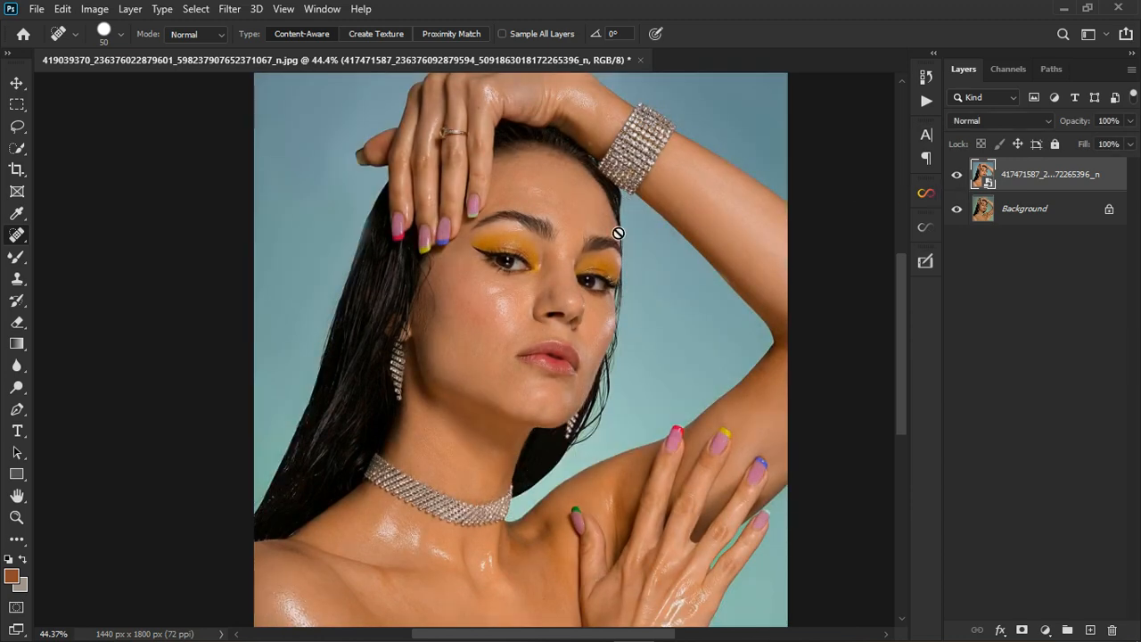
scroll(500, 365, "down", 3)
scroll(471, 409, "up", 3)
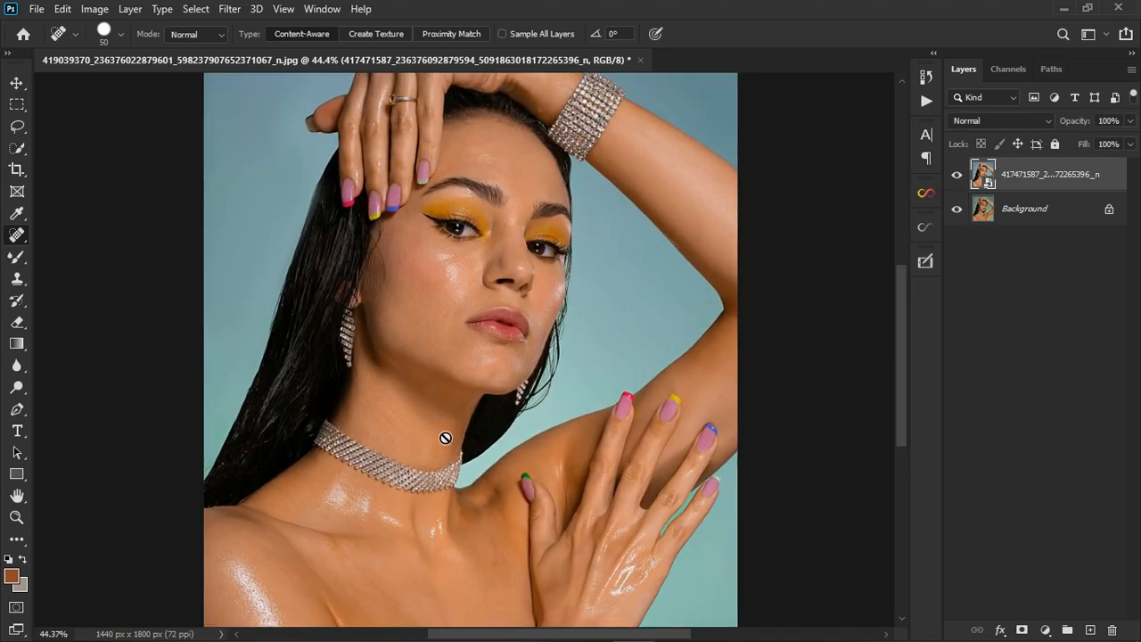
left_click(961, 179)
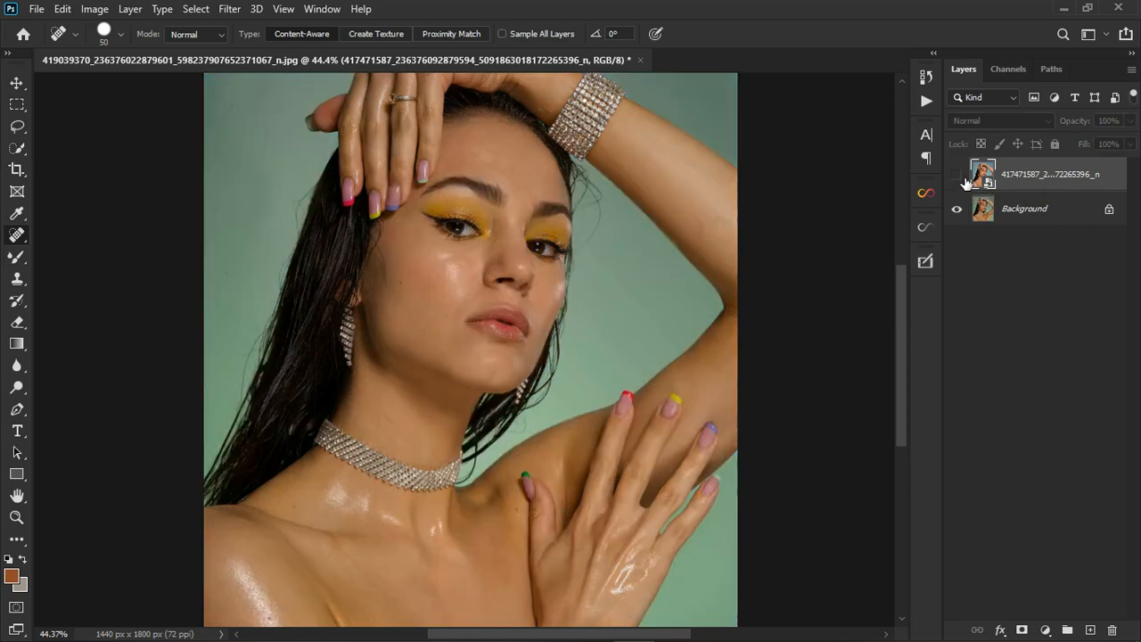
left_click(961, 179)
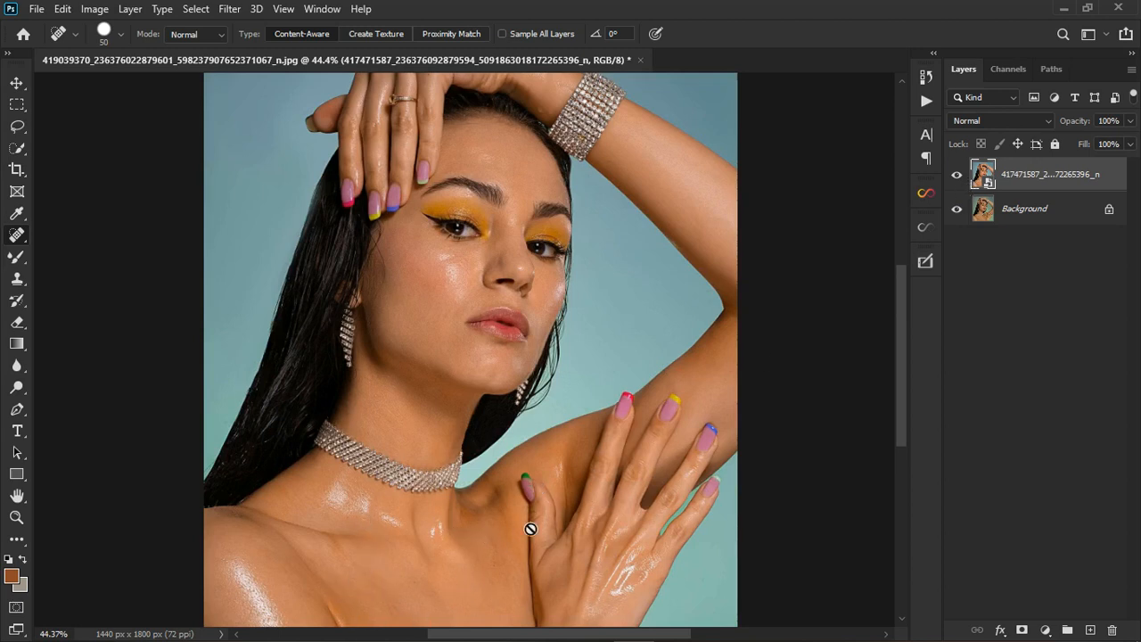
left_click(956, 175)
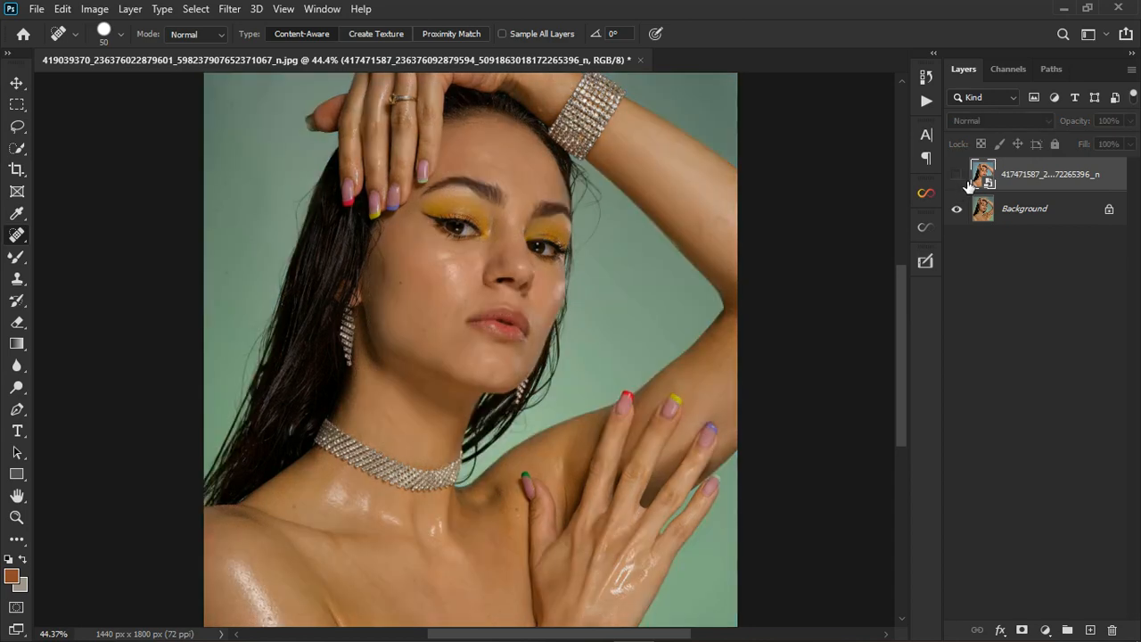
left_click(967, 178)
left_click(958, 175)
left_click(959, 175)
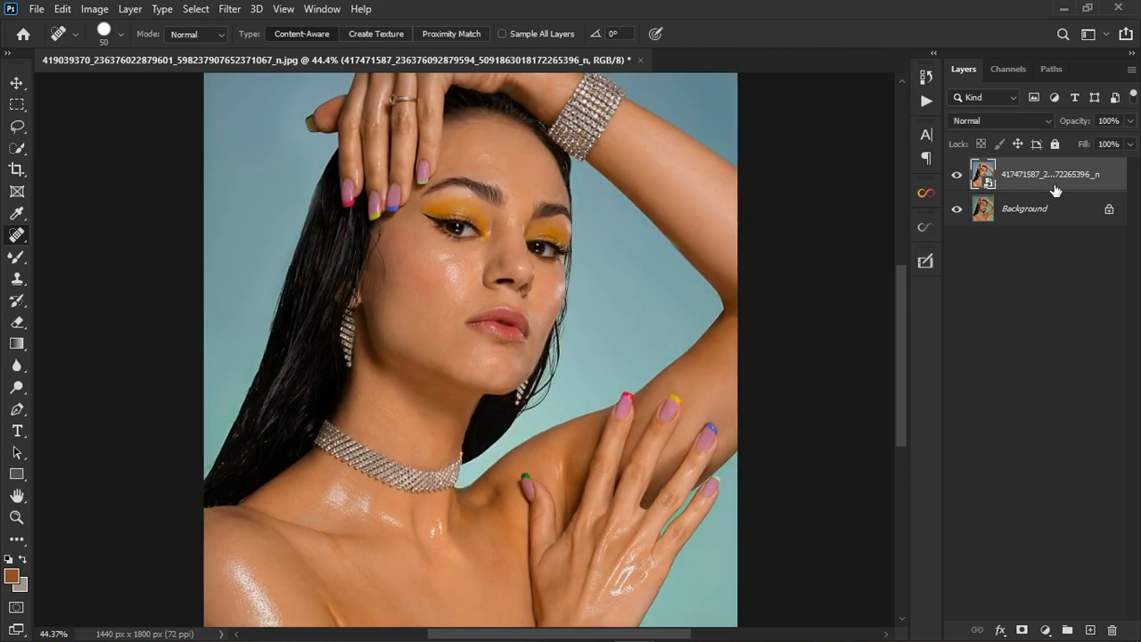
key("Delete")
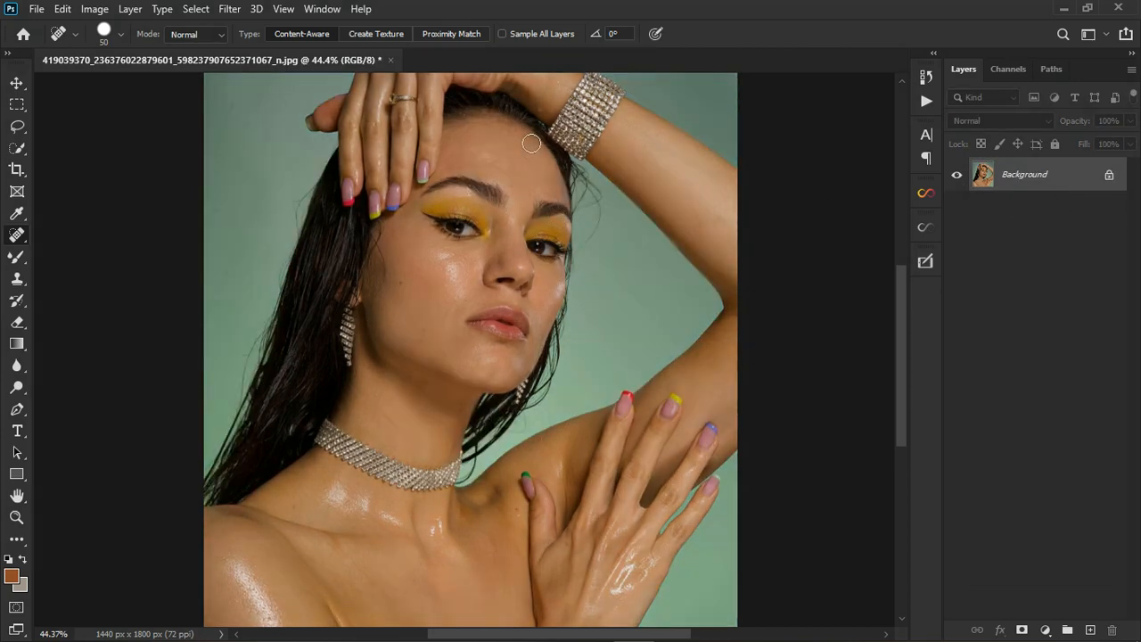
Unlock the Background into Layer 0 and add a hidden brown Color Fill 1 layer above it.
scroll(516, 227, "down", 3)
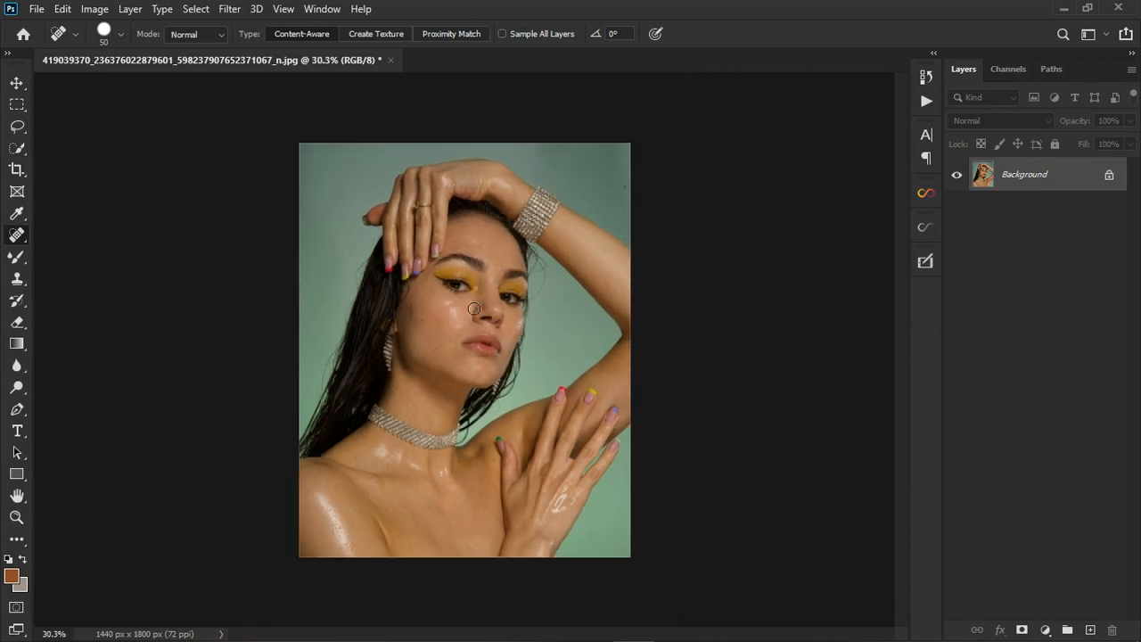
scroll(476, 310, "up", 2)
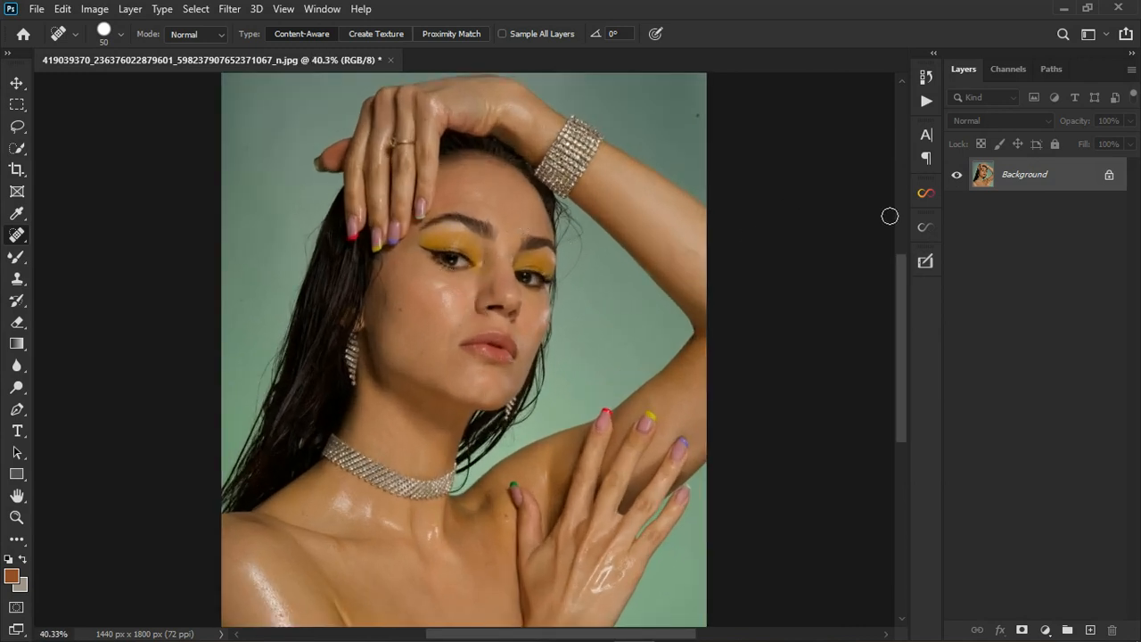
left_click(1111, 177)
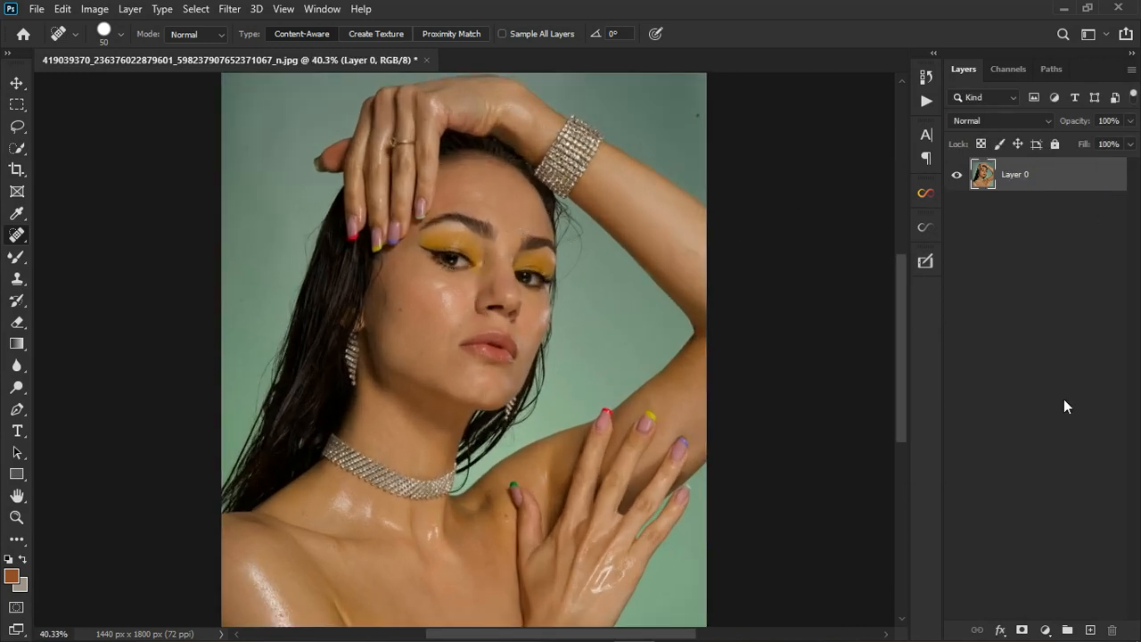
left_click(1045, 628)
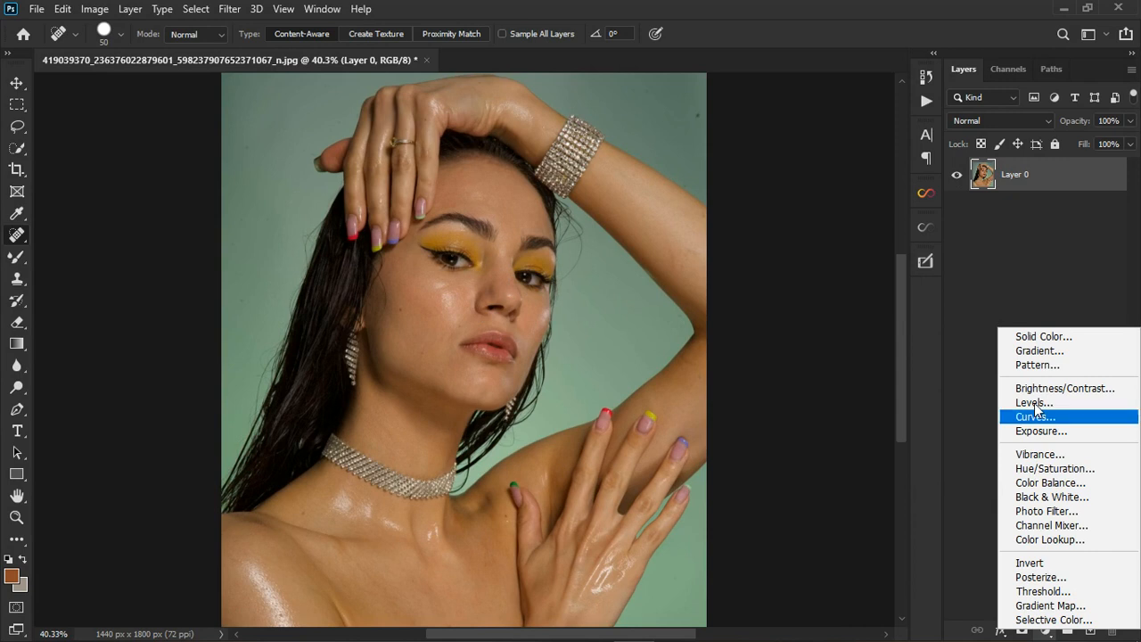
left_click(1048, 337)
left_click(1096, 220)
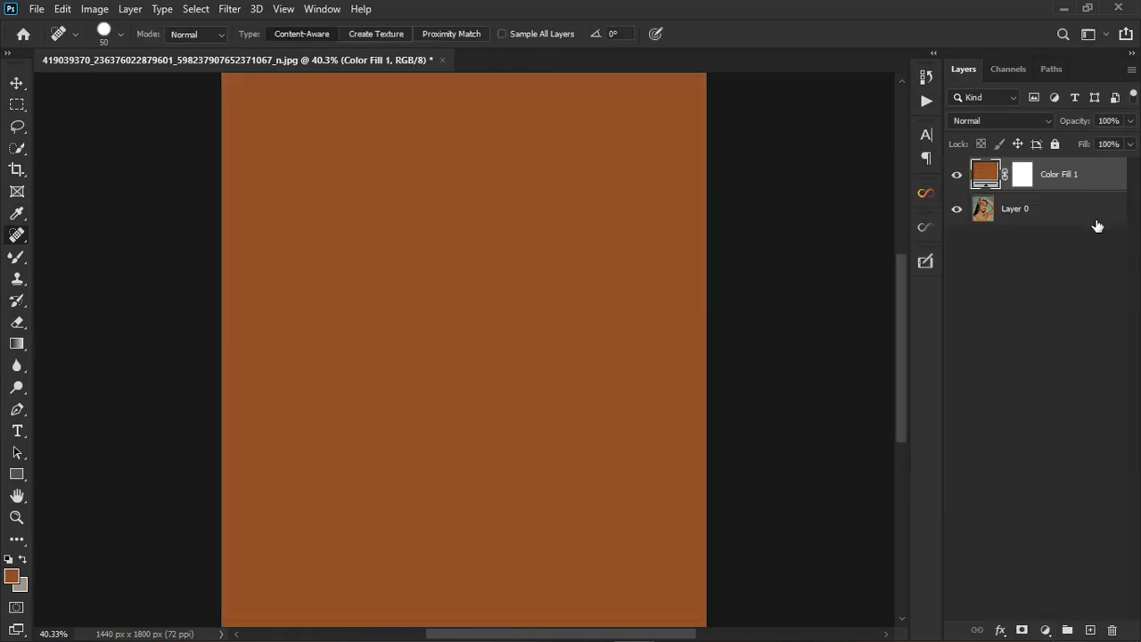
left_click(958, 174)
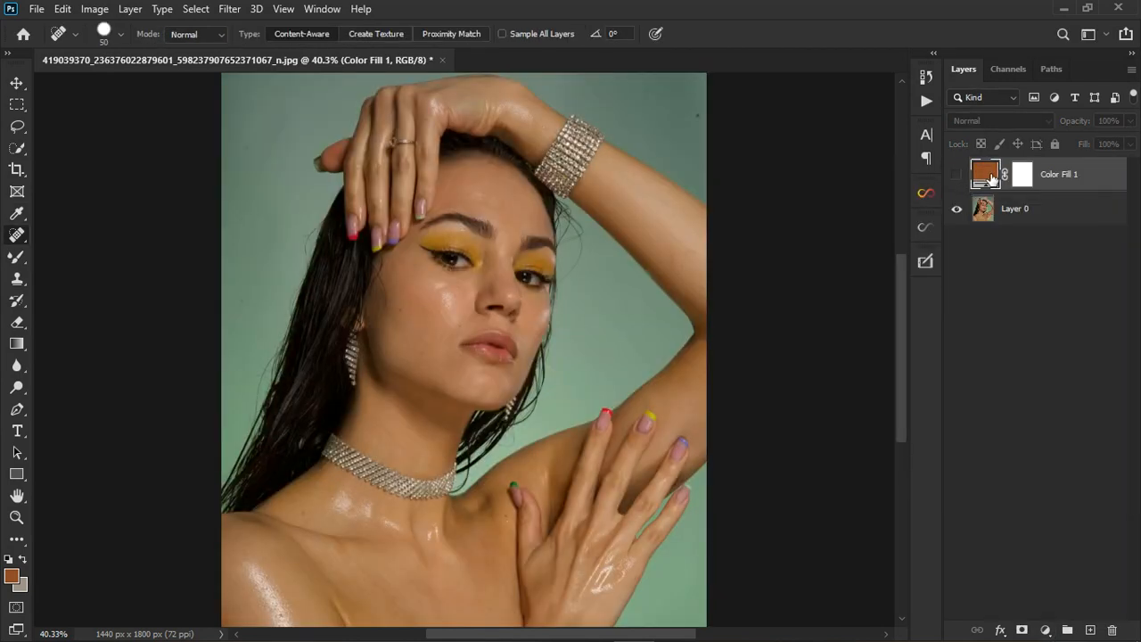
Change Color Fill 1 to skin tone #938071 sampled below the eye and show it.
double_click(989, 175)
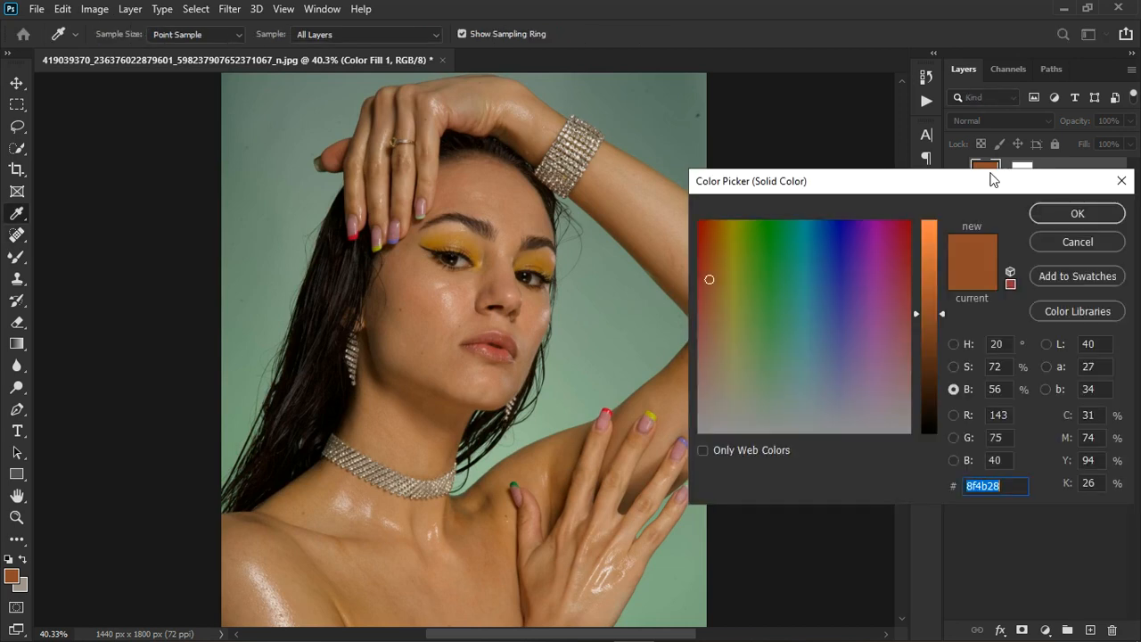
left_click(462, 272)
left_click(465, 275)
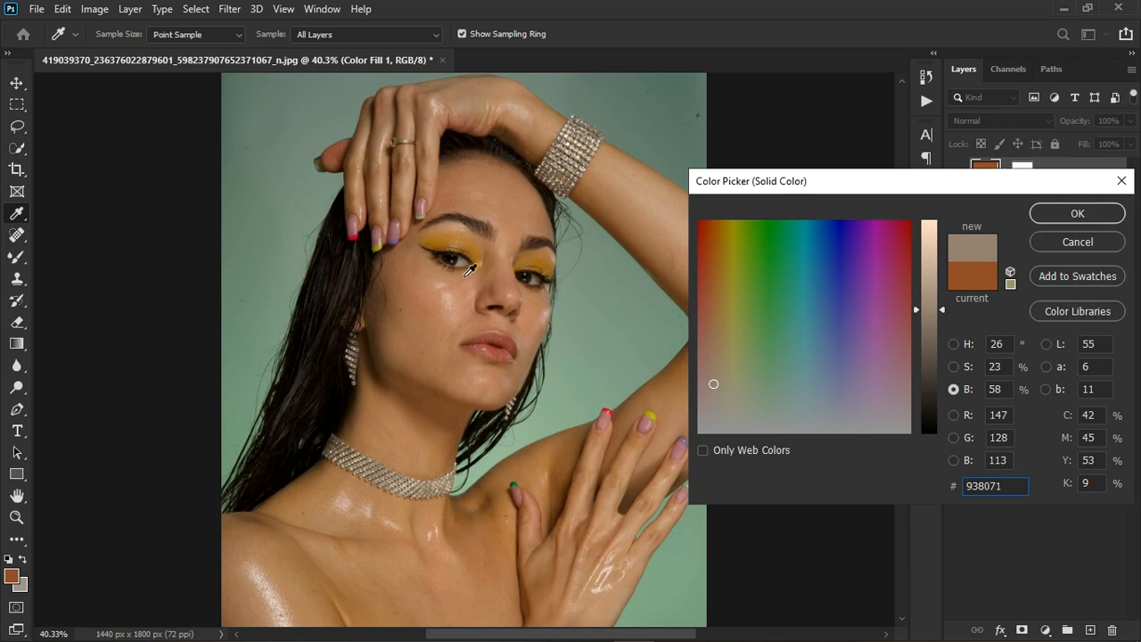
left_click(1076, 211)
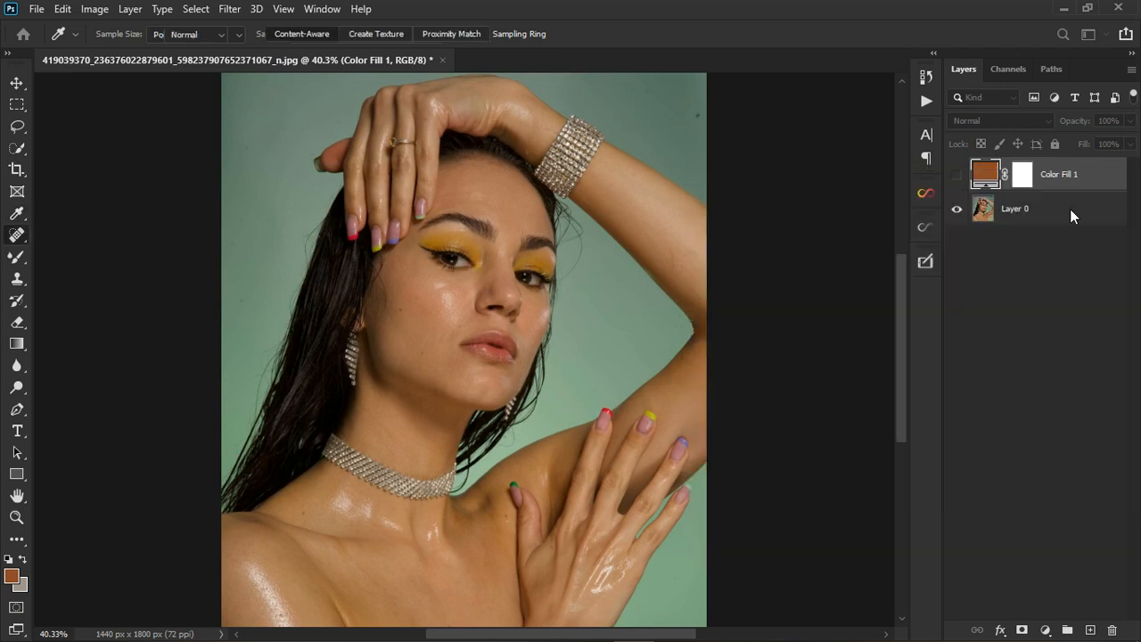
key("j")
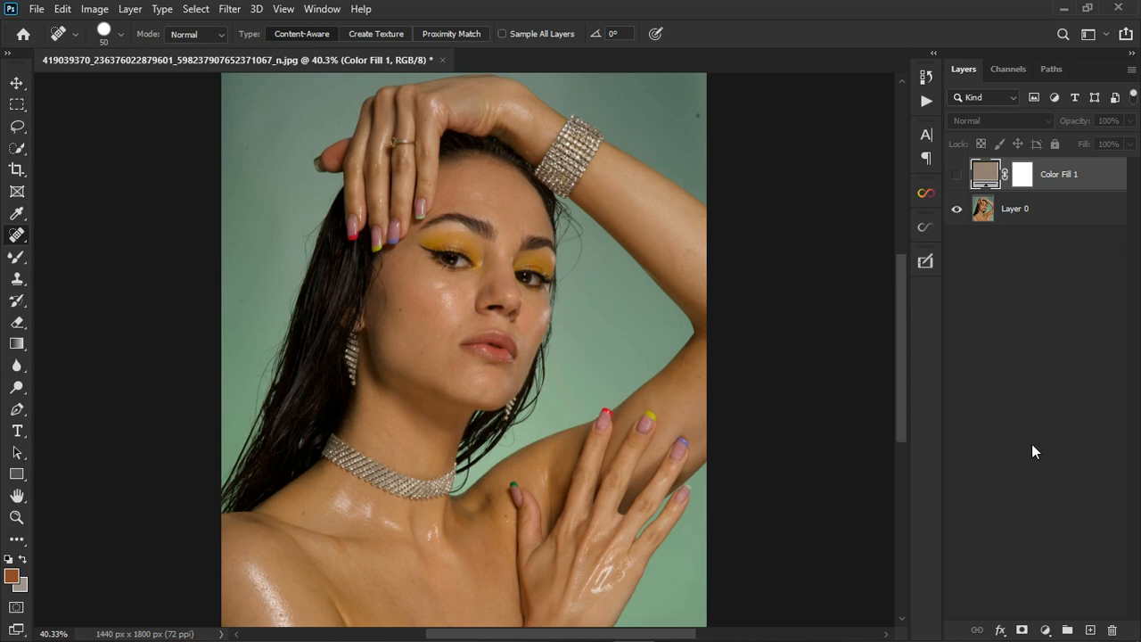
left_click(958, 177)
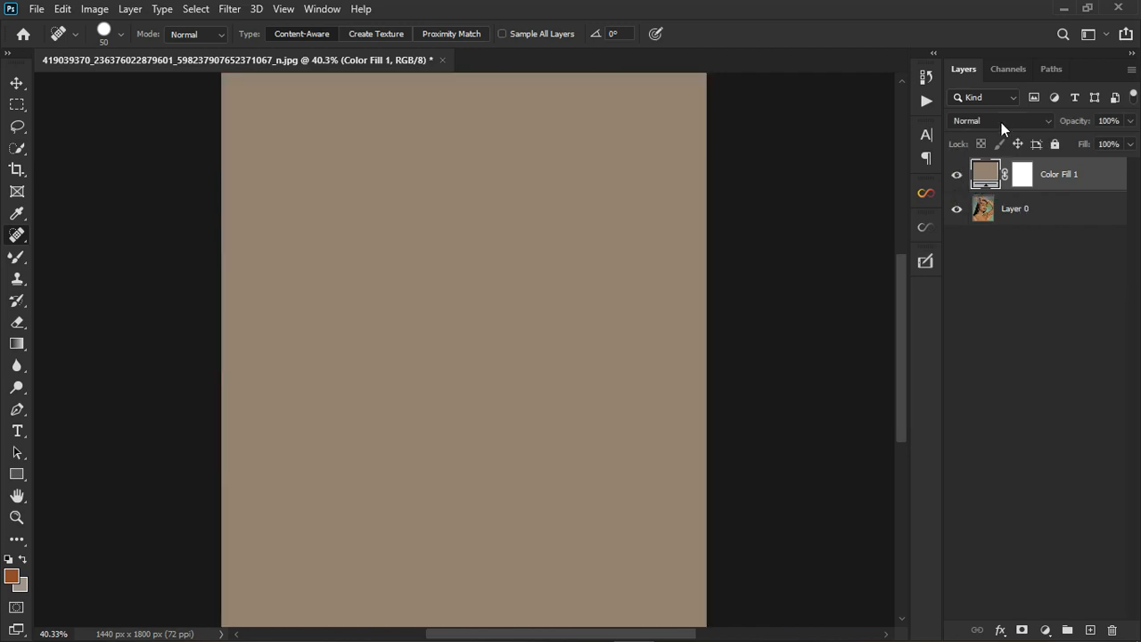
Set Color Fill 1 to Divide blend mode with lighter peach #e8cab2, then hide it.
left_click(1001, 122)
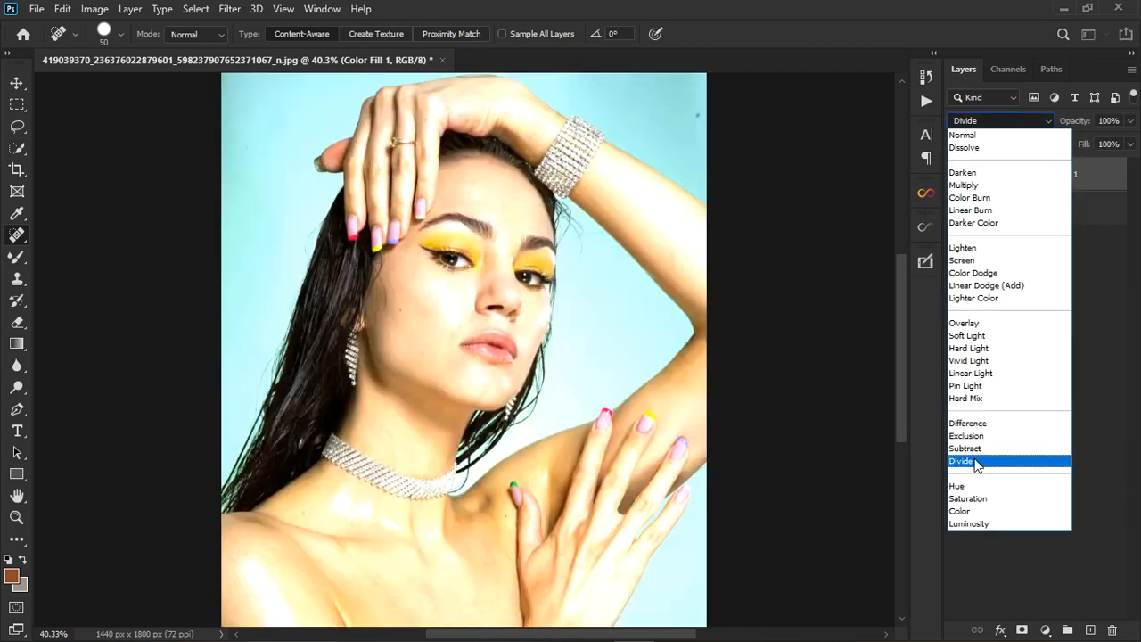
left_click(974, 458)
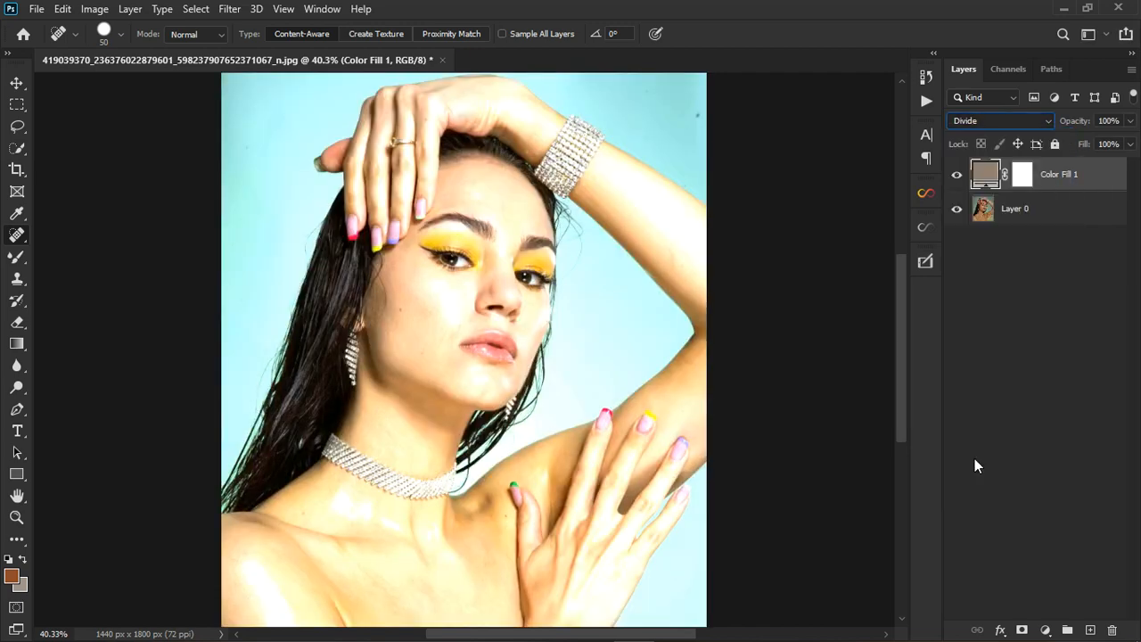
double_click(994, 181)
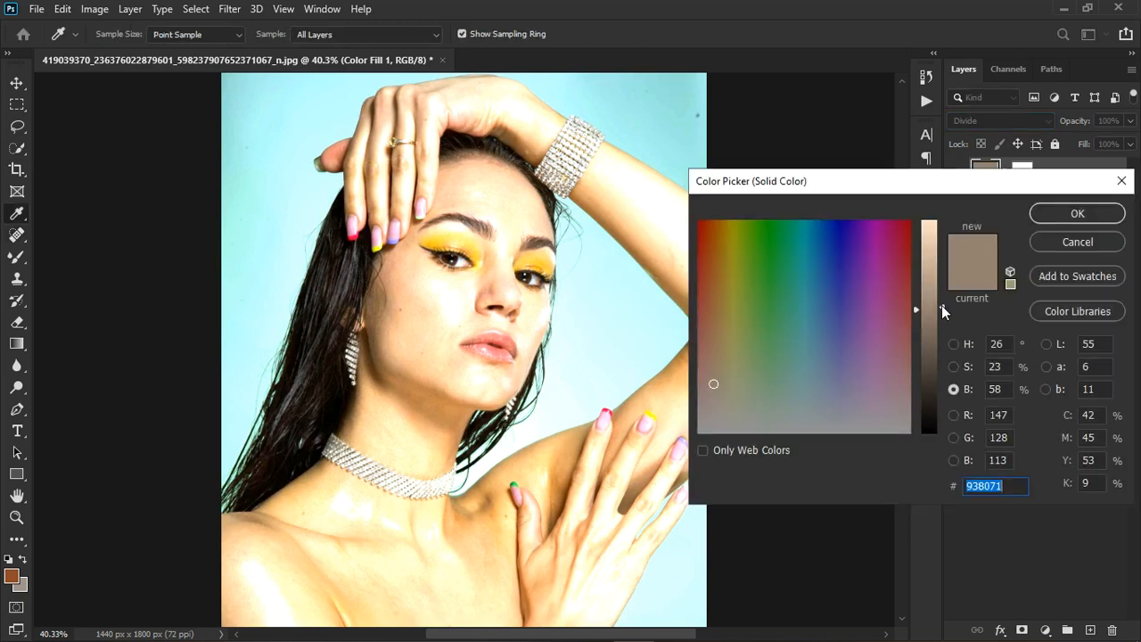
left_click_drag(942, 305, 942, 240)
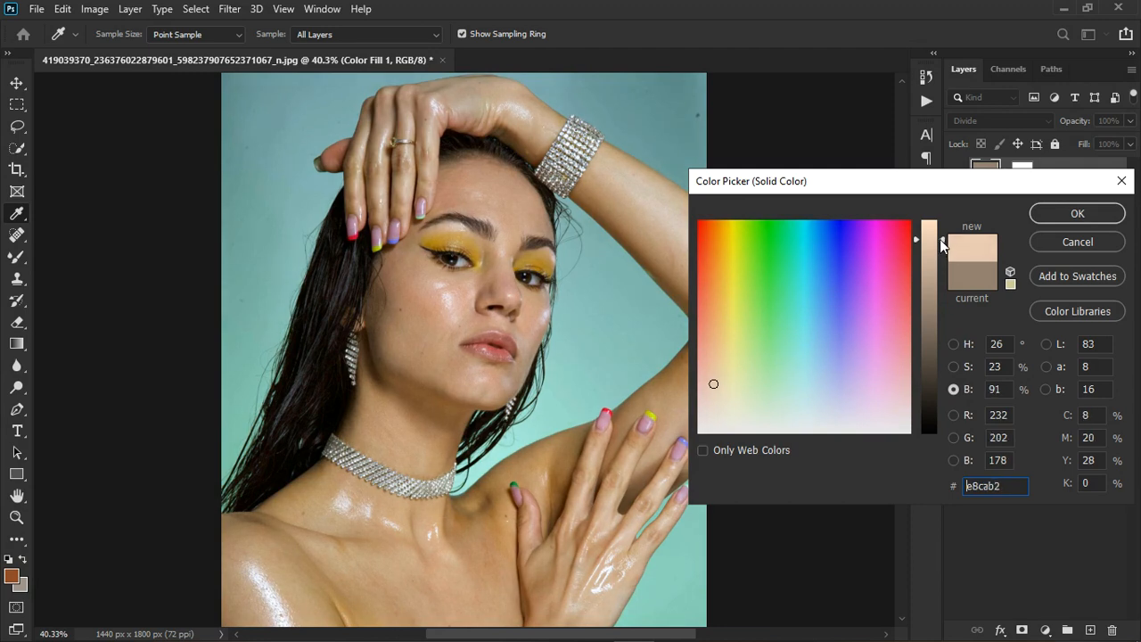
left_click(1088, 216)
key("j")
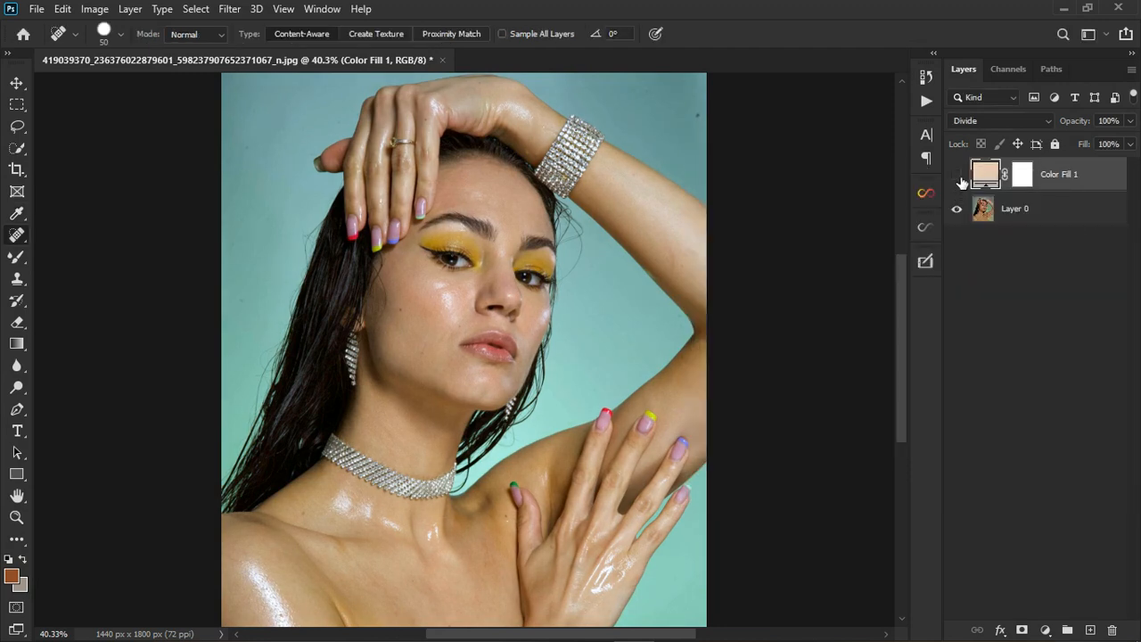
left_click(958, 176)
Show Color Fill 1 and lower its saturation and brightness to a greyer beige, #d6cac0.
left_click(958, 175)
scroll(582, 240, "down", 4)
scroll(464, 364, "up", 1)
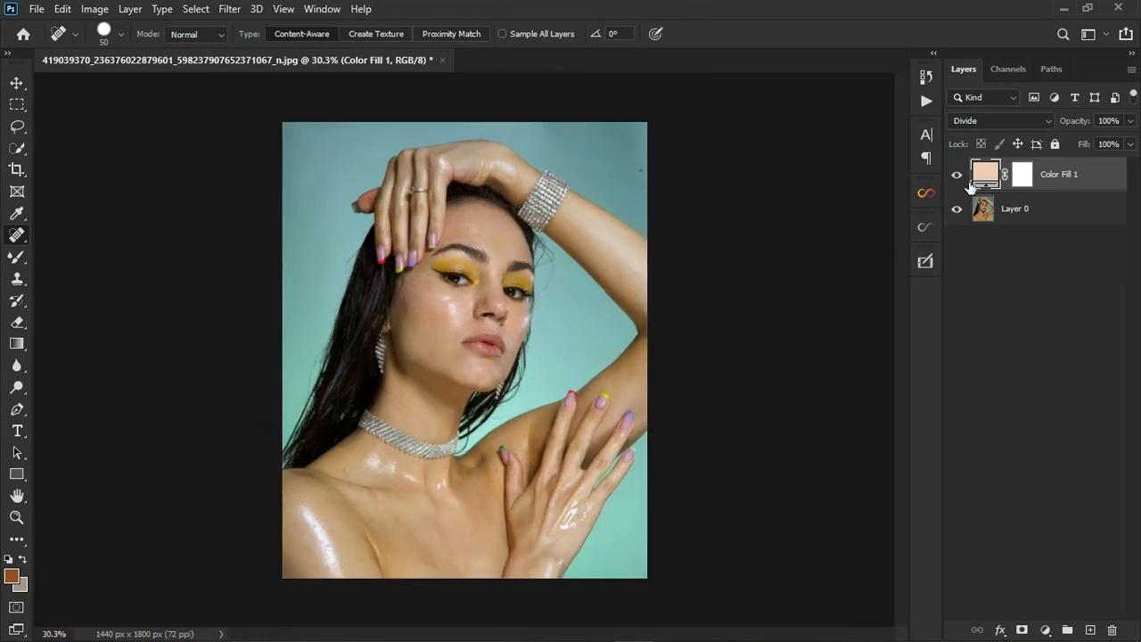
double_click(986, 177)
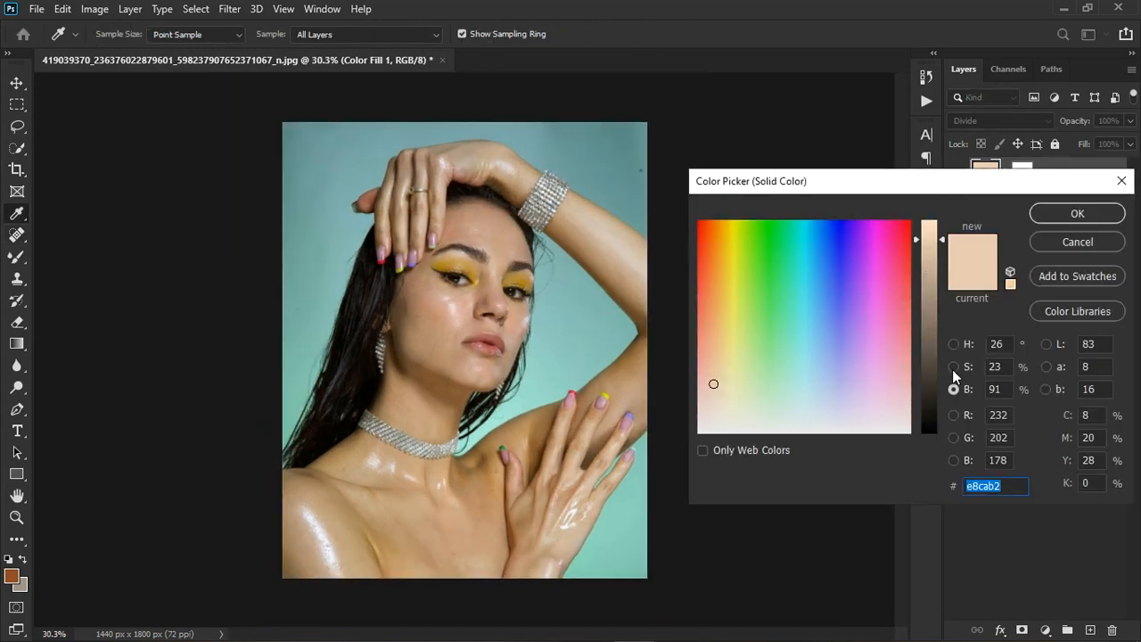
left_click(954, 366)
left_click_drag(943, 382, 953, 412)
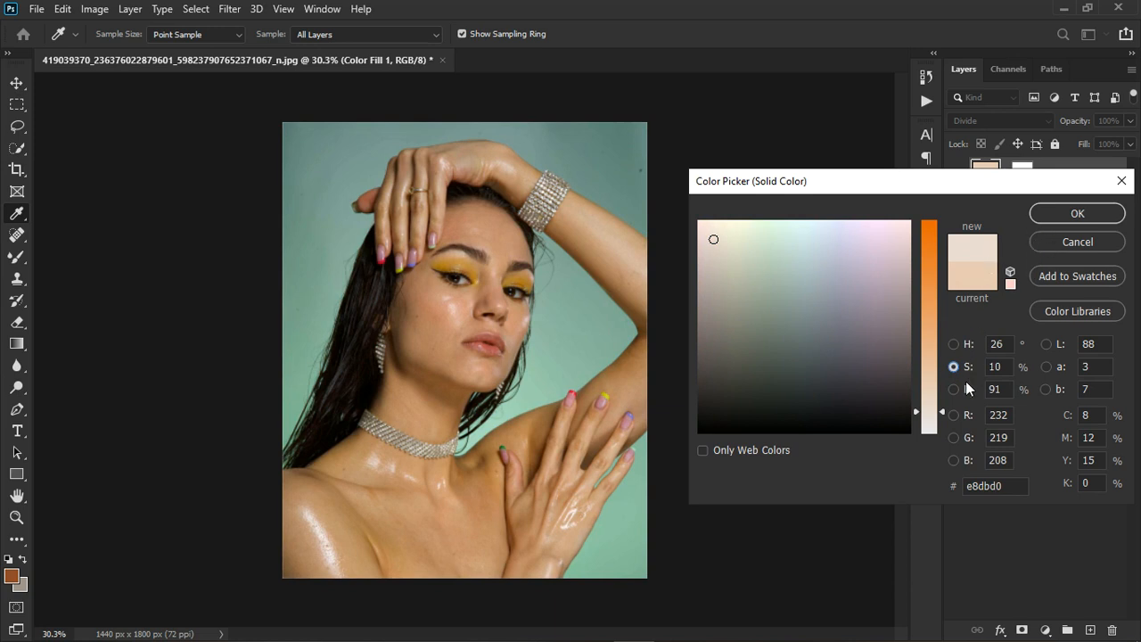
left_click(954, 390)
left_click_drag(941, 241, 945, 255)
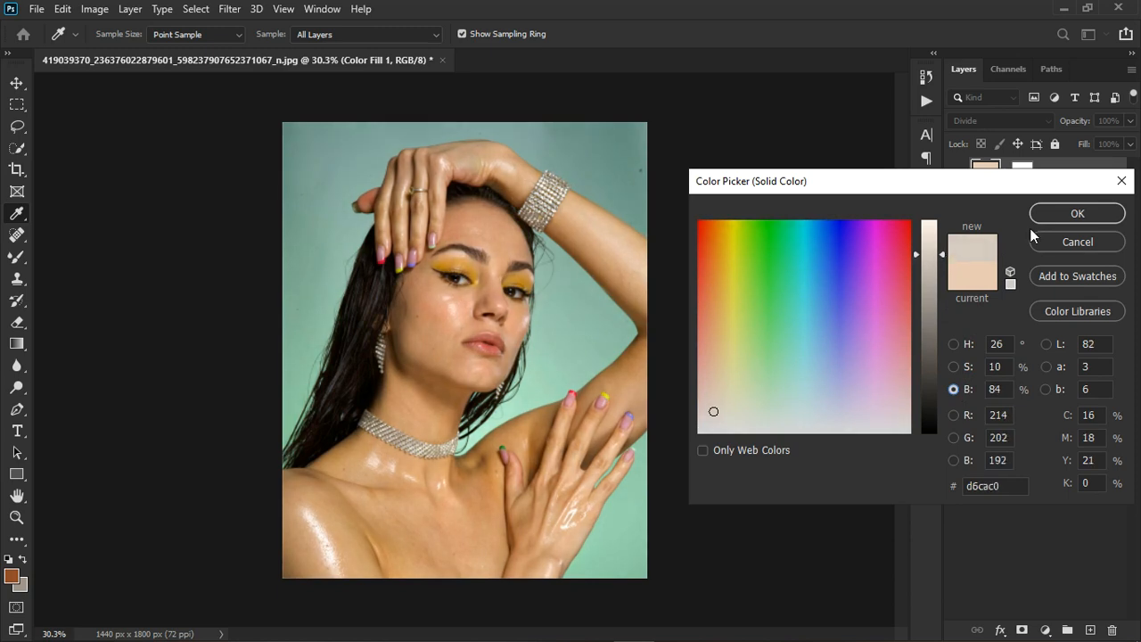
left_click(1071, 214)
key("j")
key("ctrl+minus")
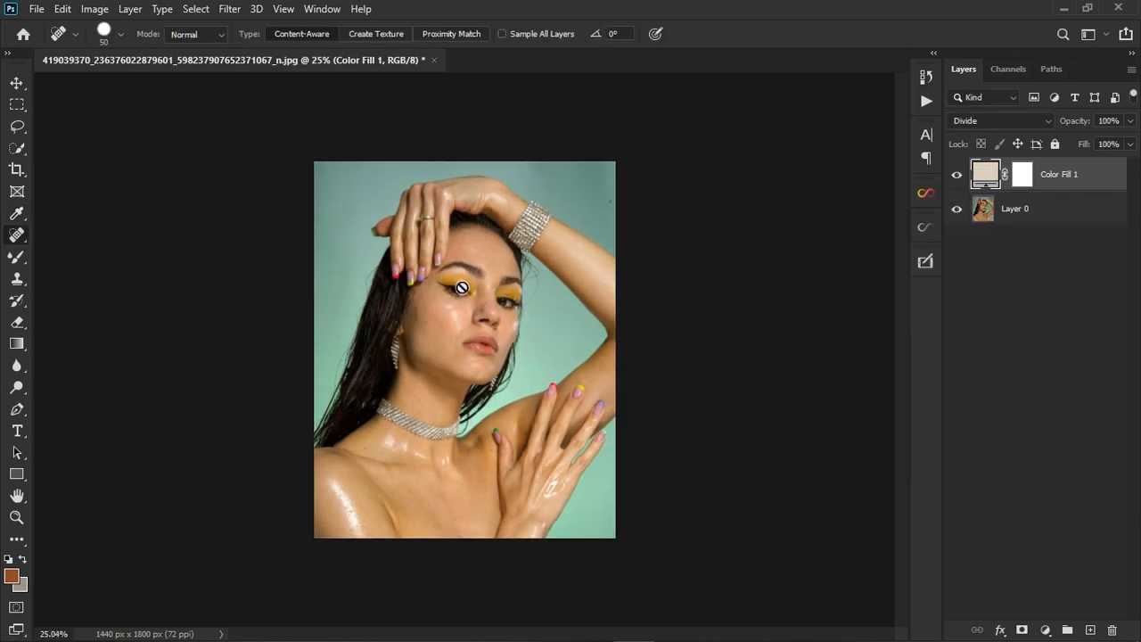
scroll(461, 287, "up", 5)
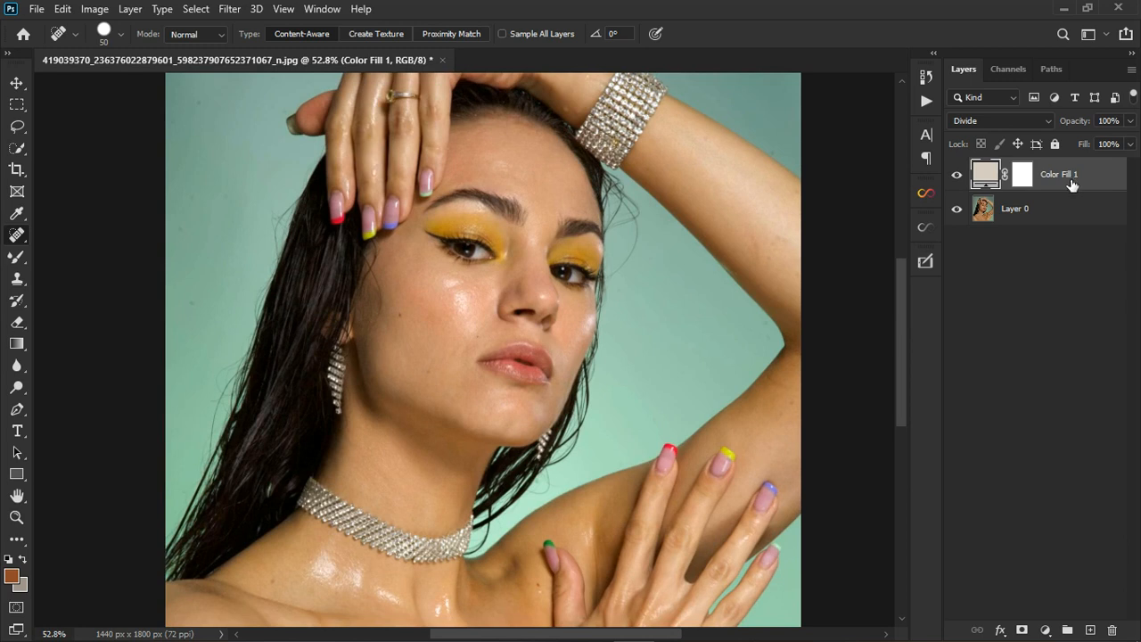
Stamp visible layers into Layer 1, delete Color Fill 1, and compare Layer 1 with the original.
key("ctrl+shift+alt+e")
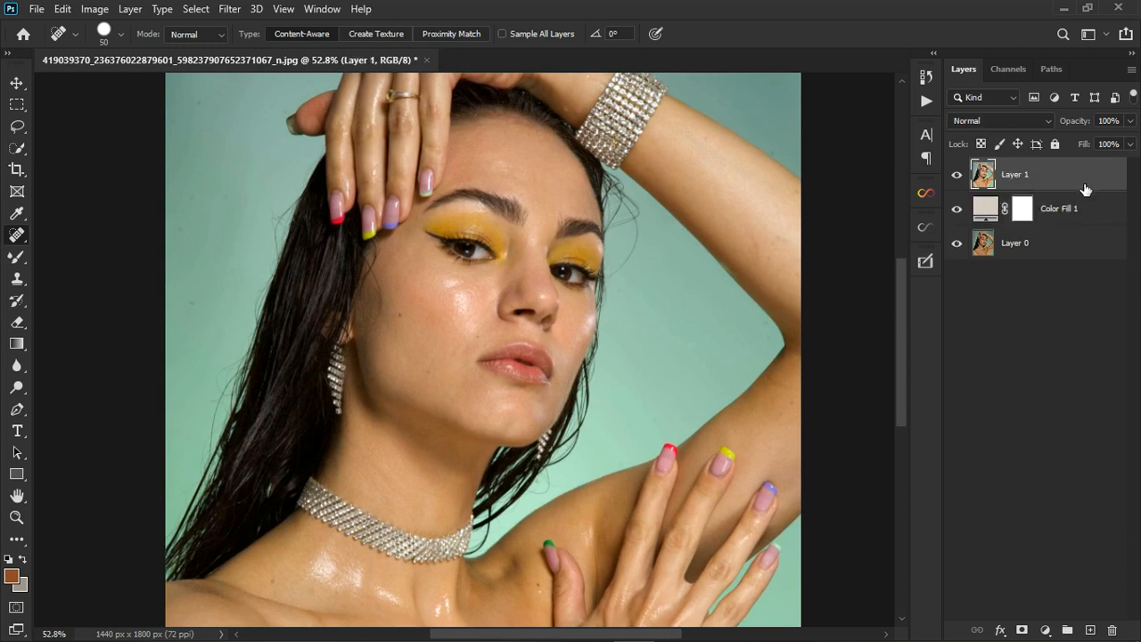
left_click(1058, 214)
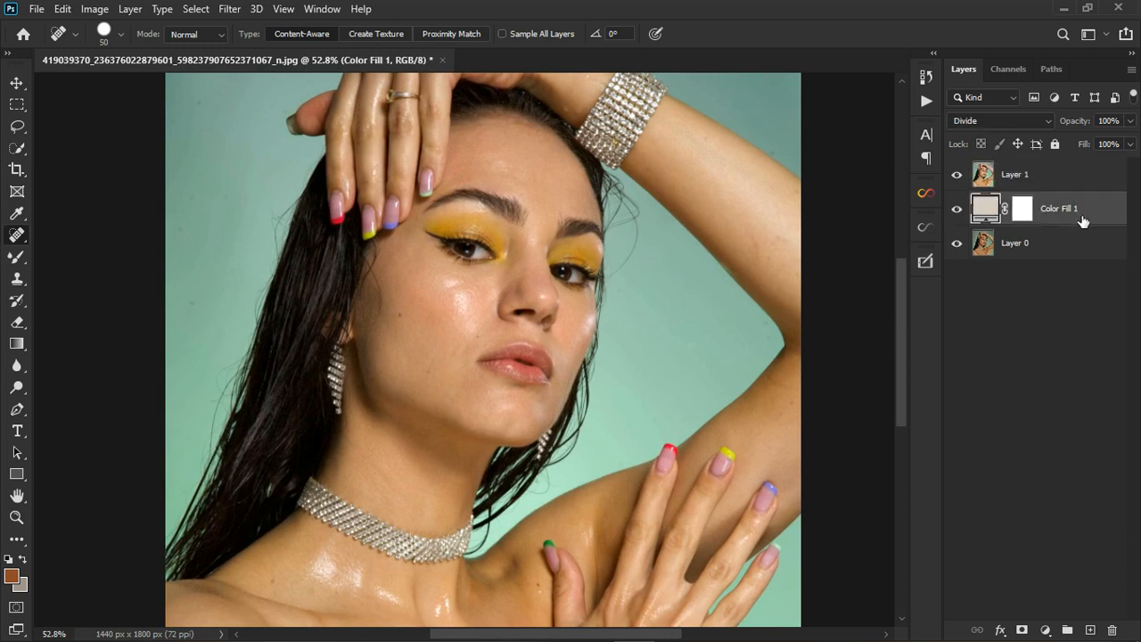
key("Delete")
left_click(957, 174)
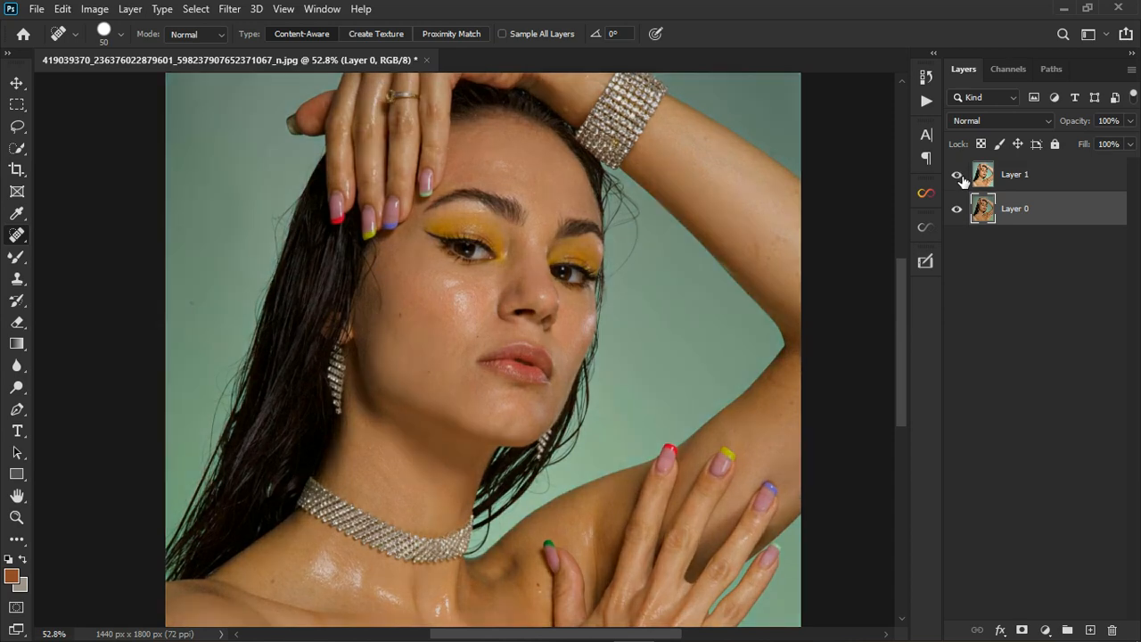
left_click(959, 177)
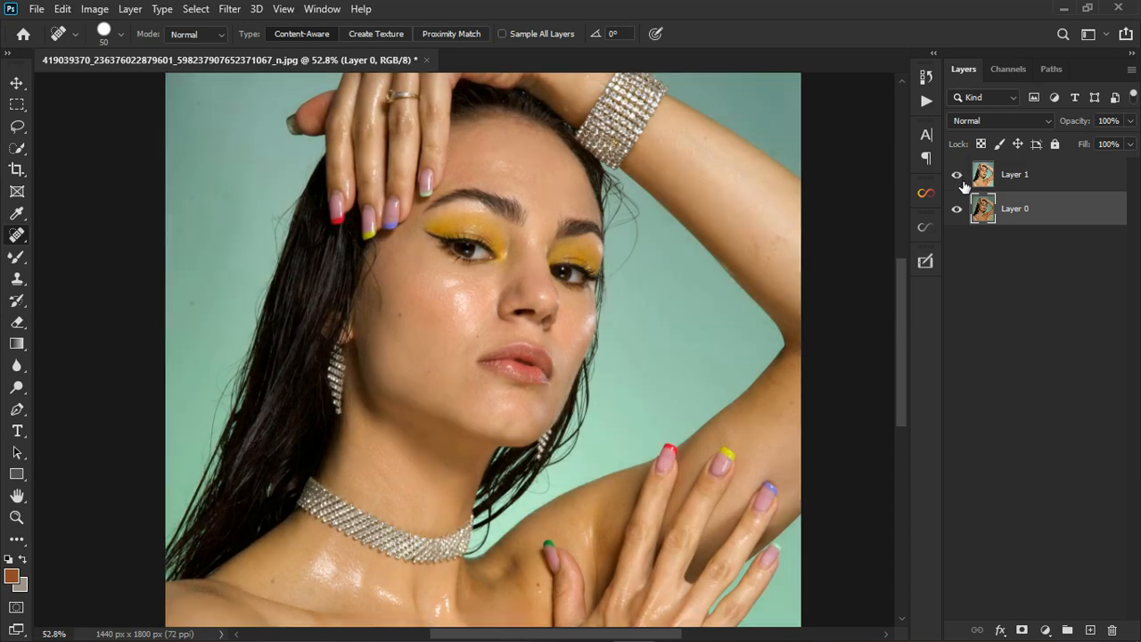
scroll(463, 337, "down", 2)
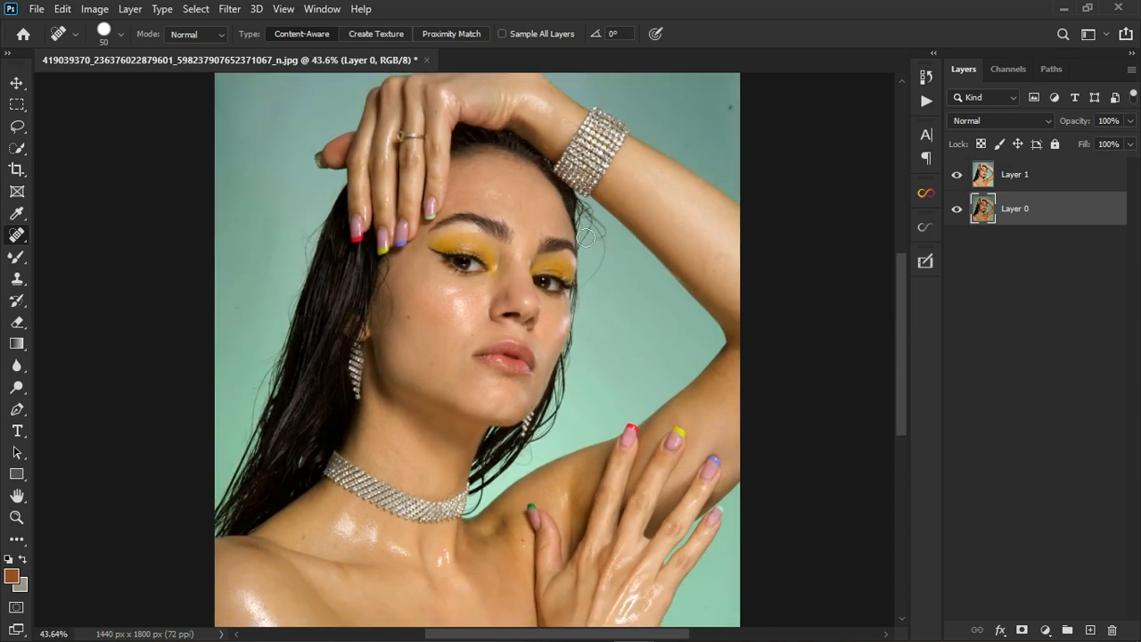
Lasso the stray hairs beside the bracelet and try spot healing them at size 30.
left_click(17, 126)
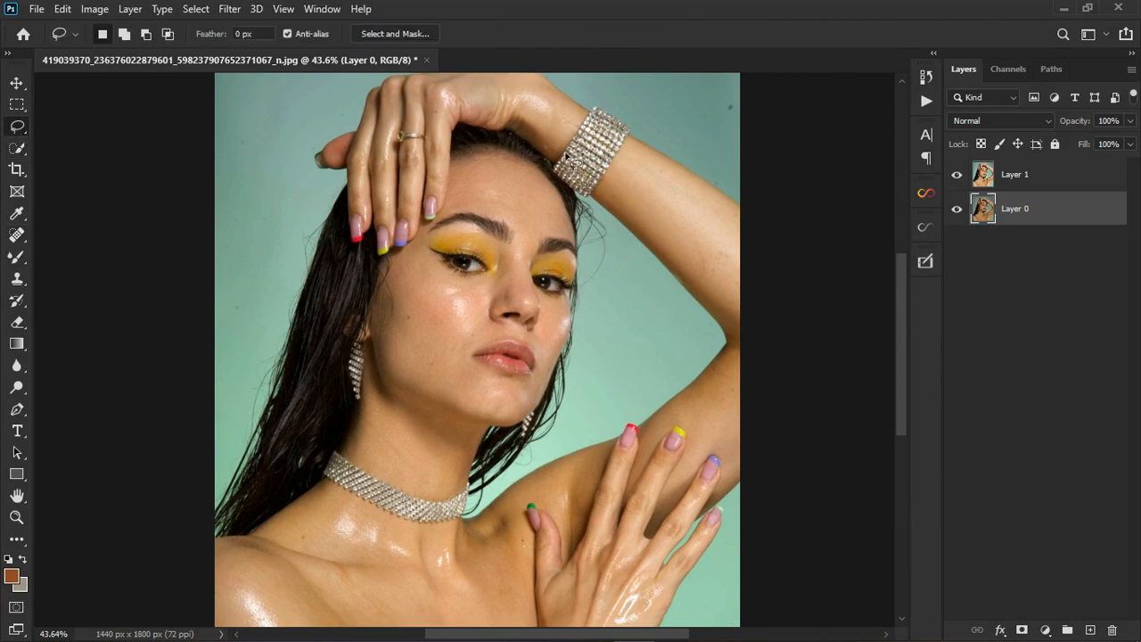
scroll(575, 163, "up", 5)
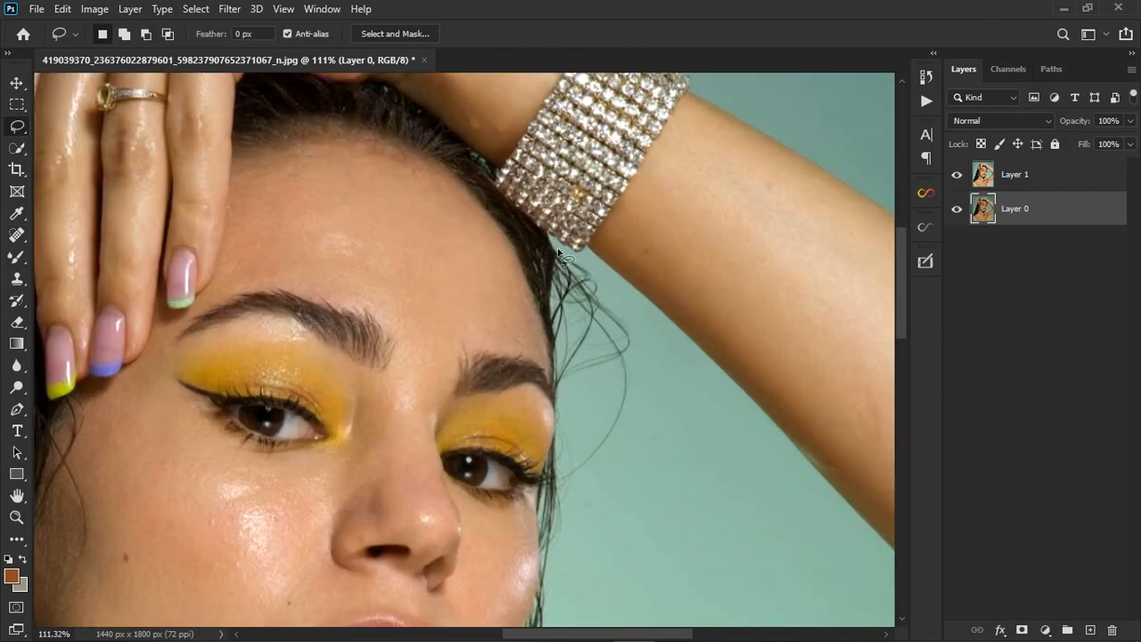
left_click_drag(558, 254, 550, 306)
left_click_drag(558, 355, 557, 388)
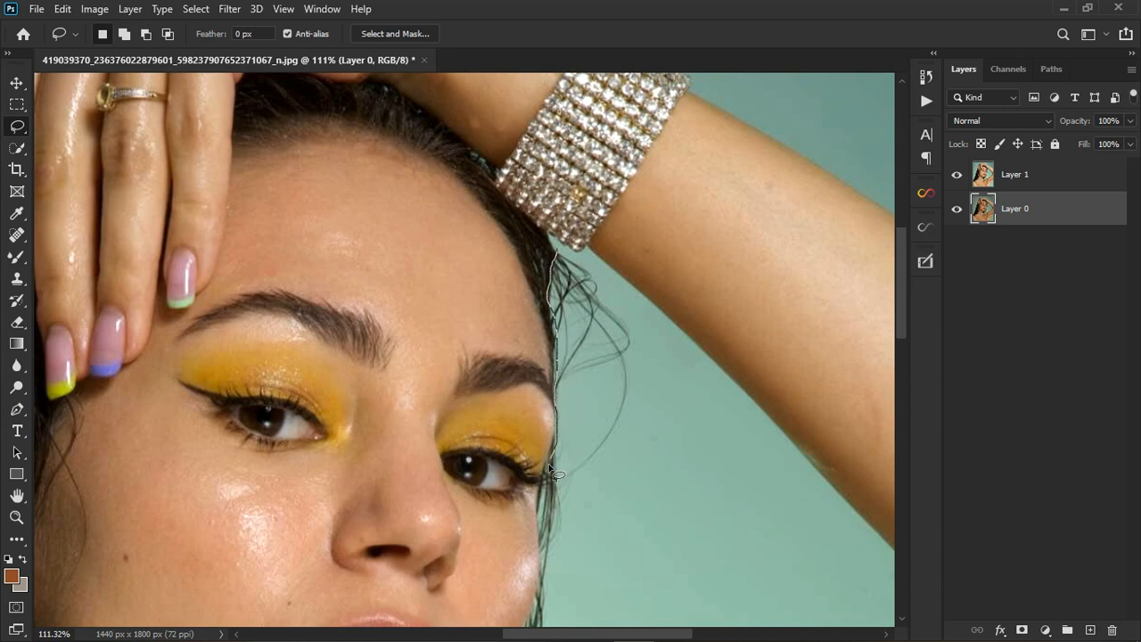
mouse_move(553, 487)
left_mouse_down()
mouse_move(565, 524)
mouse_move(664, 528)
mouse_move(721, 437)
mouse_move(702, 372)
mouse_move(657, 312)
mouse_move(627, 276)
mouse_move(560, 249)
left_mouse_up()
left_click(15, 236)
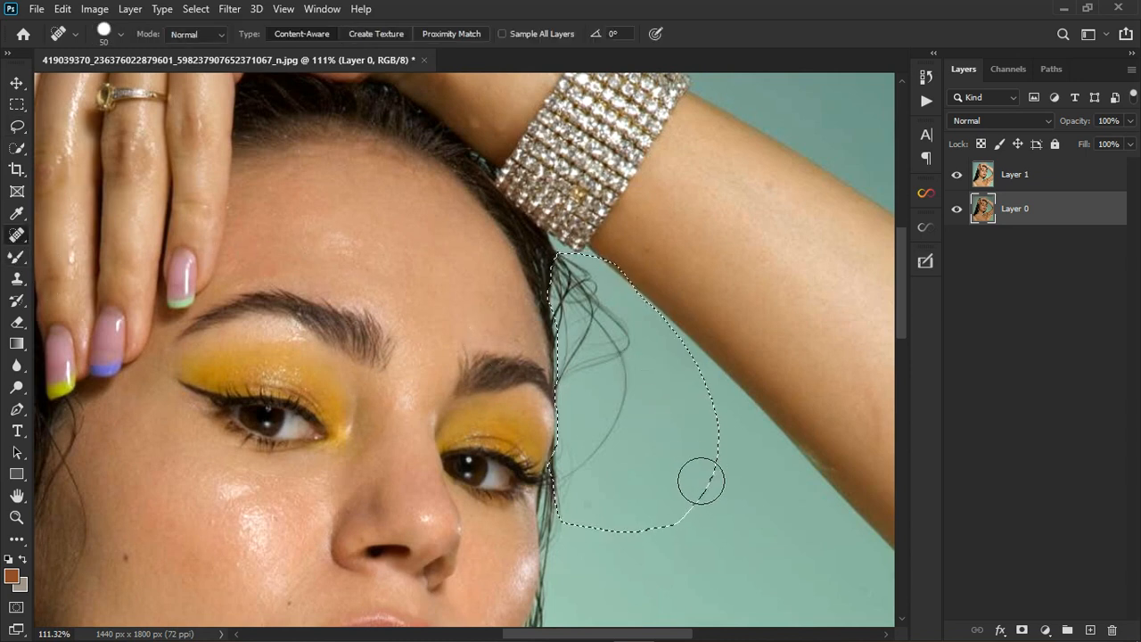
key("bracketleft")
key("bracketleft")
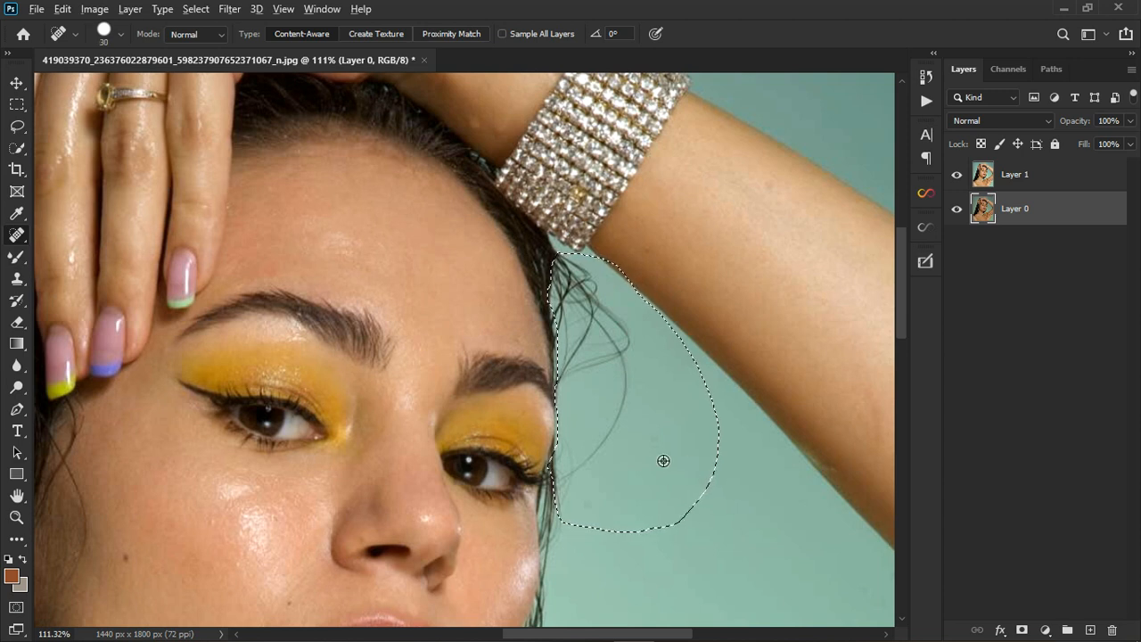
left_click(663, 460)
left_click(632, 266)
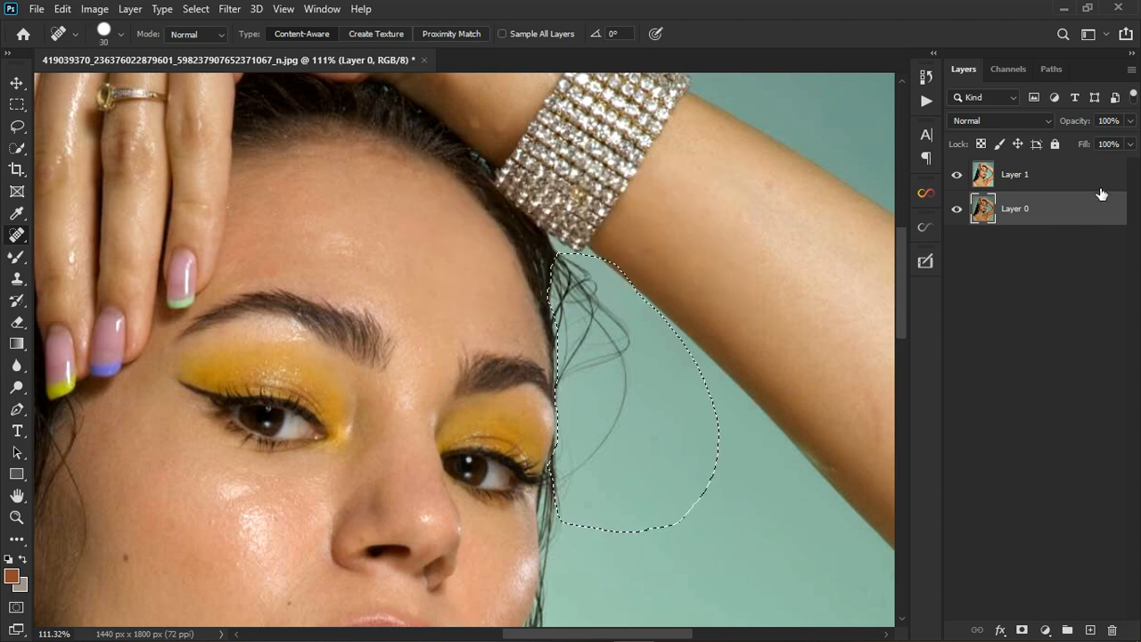
On Layer 1, clone out the stray strands with a size 40 Clone Stamp, then deselect.
left_click(1101, 190)
left_click(664, 482)
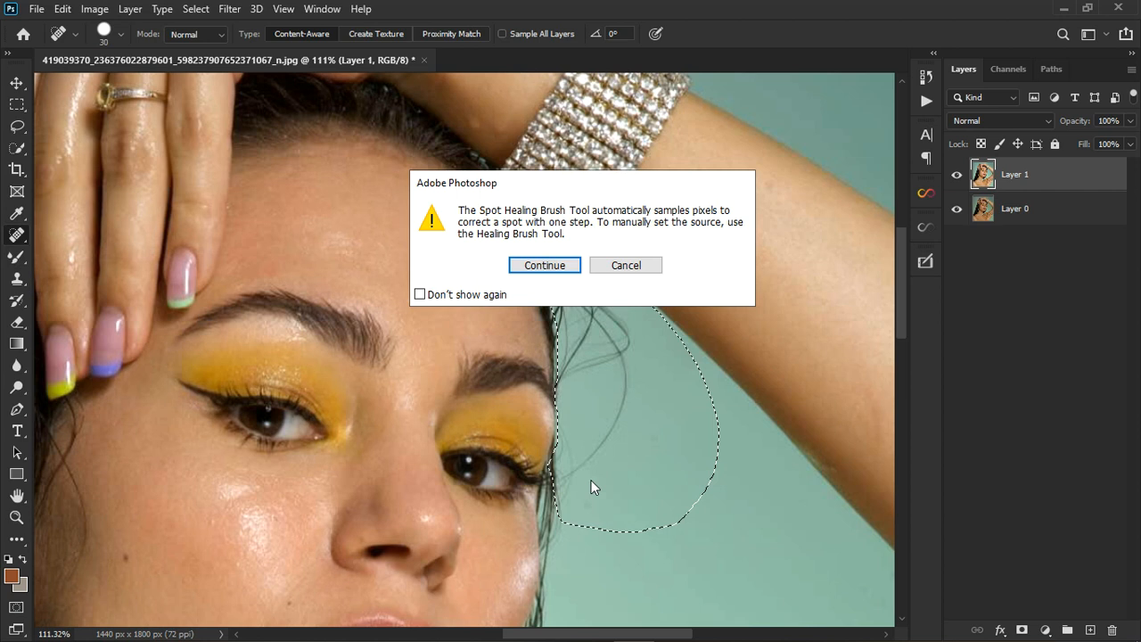
left_click(608, 267)
left_click(16, 280)
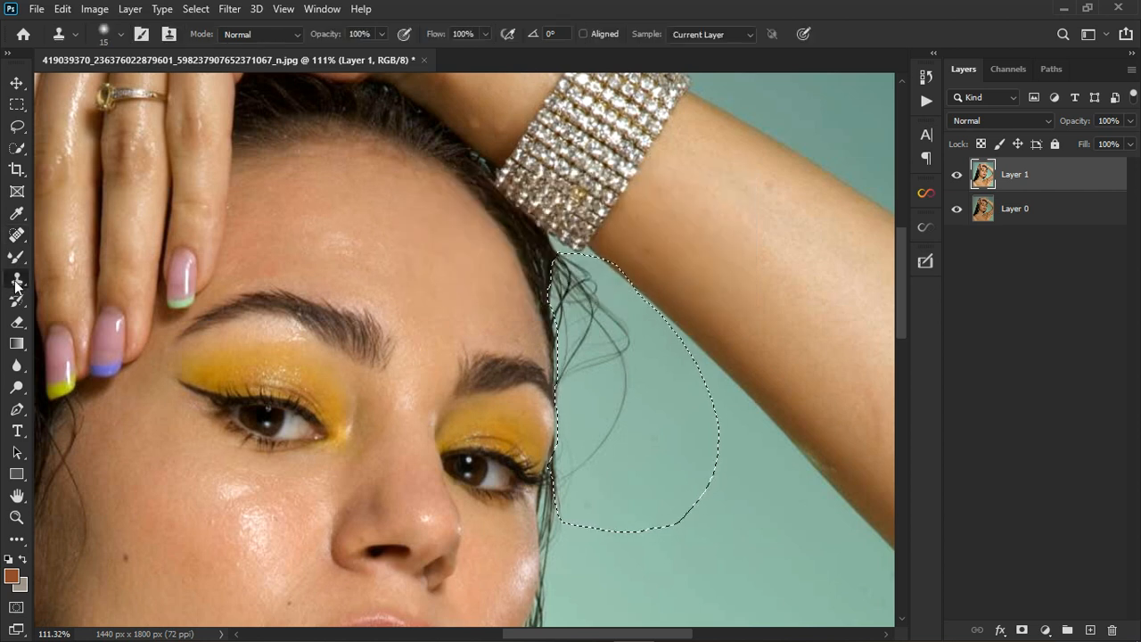
key("bracketright")
key("bracketright")
key("bracketright")
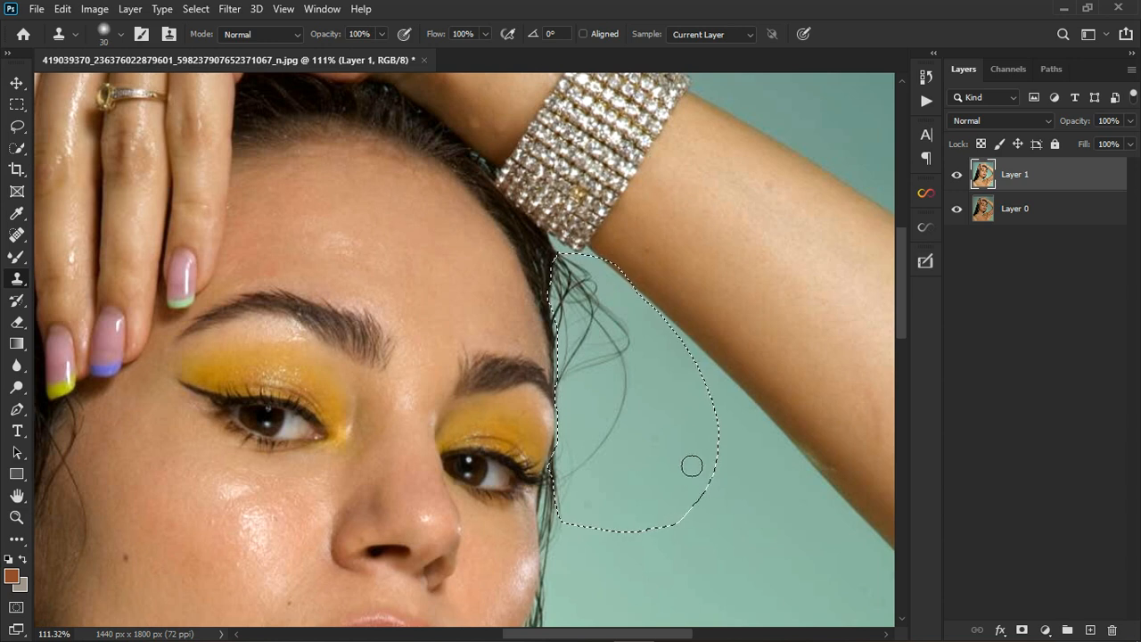
key("bracketright")
mouse_move(589, 464)
left_mouse_down()
mouse_move(589, 487)
mouse_move(637, 414)
mouse_move(642, 382)
mouse_move(616, 366)
mouse_move(642, 357)
mouse_move(591, 280)
mouse_move(585, 387)
left_mouse_up()
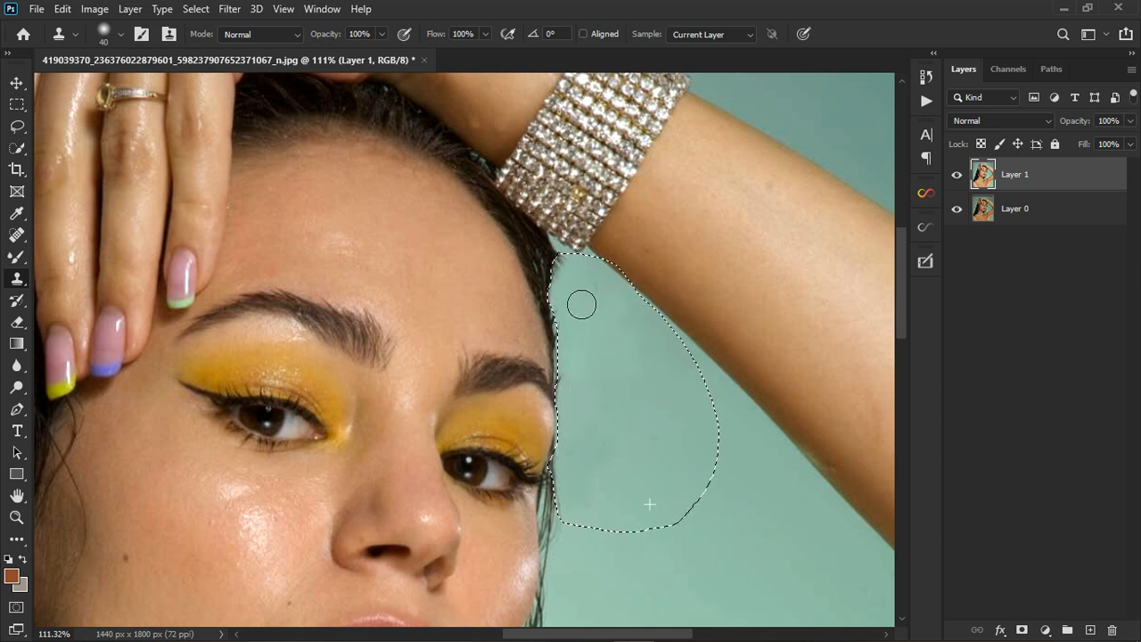
mouse_move(581, 305)
left_mouse_down()
mouse_move(594, 420)
mouse_move(583, 390)
mouse_move(591, 522)
mouse_move(581, 517)
mouse_move(627, 533)
left_mouse_up()
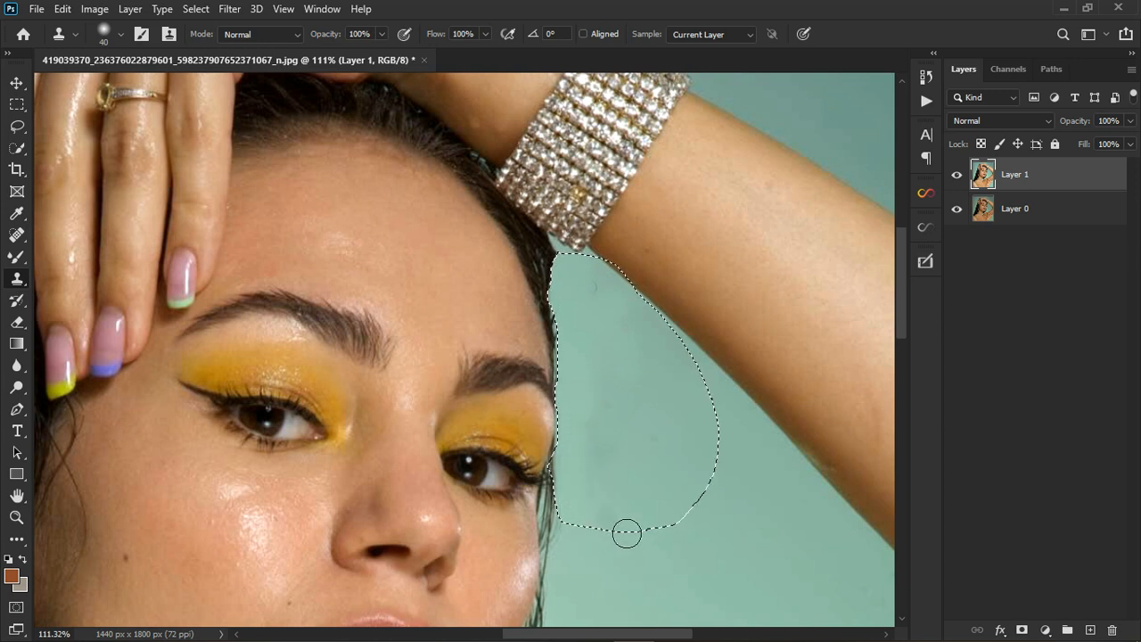
key("ctrl+d")
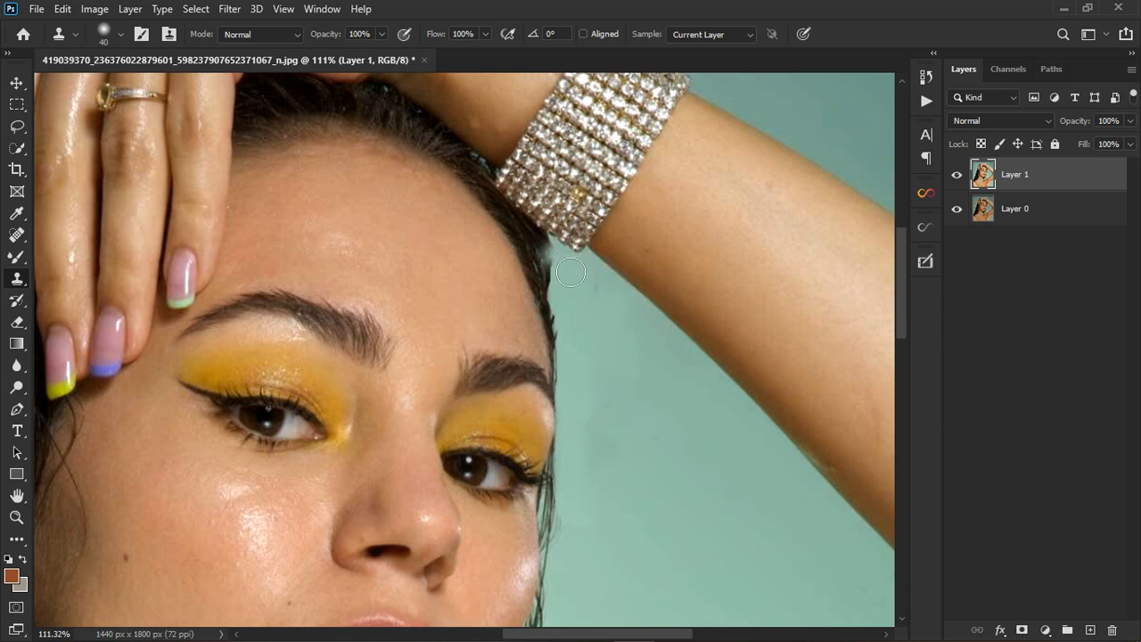
Lasso the remaining dark hair near the wrist and clone clean background over it.
left_click(17, 126)
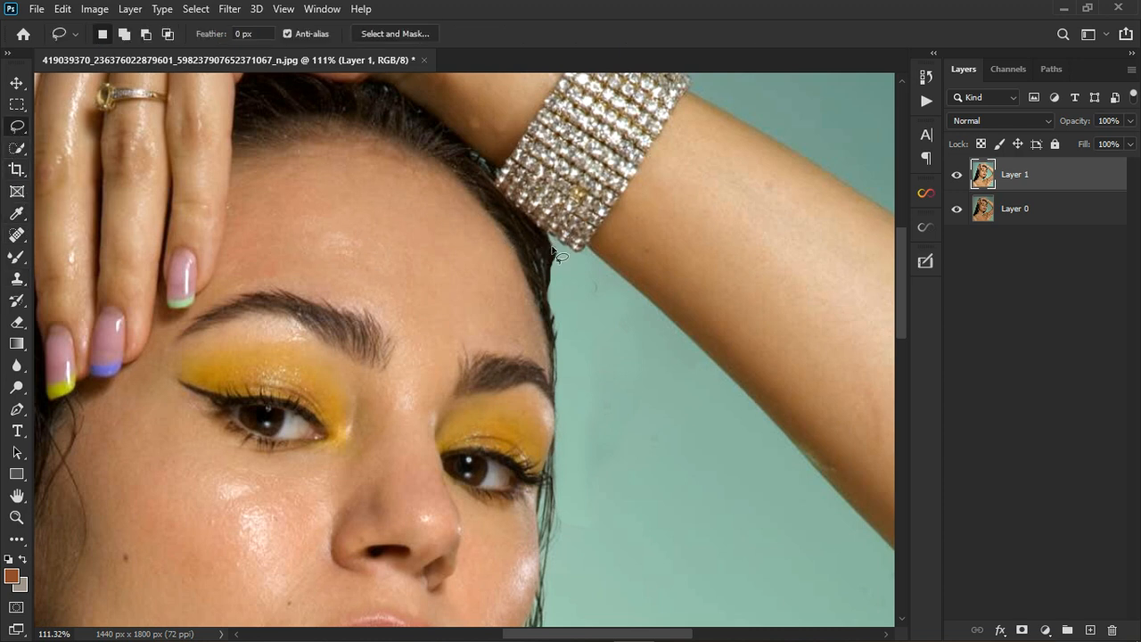
mouse_move(553, 272)
left_mouse_down()
mouse_move(594, 308)
mouse_move(605, 279)
mouse_move(559, 242)
mouse_move(554, 275)
left_mouse_up()
key("s")
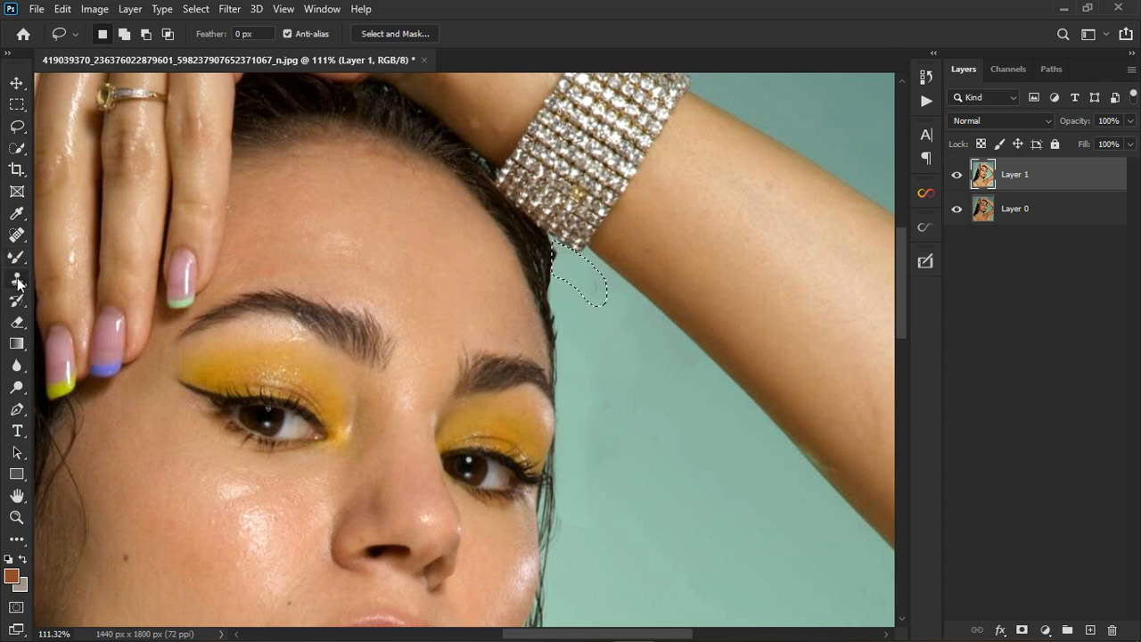
left_click(599, 309, "alt")
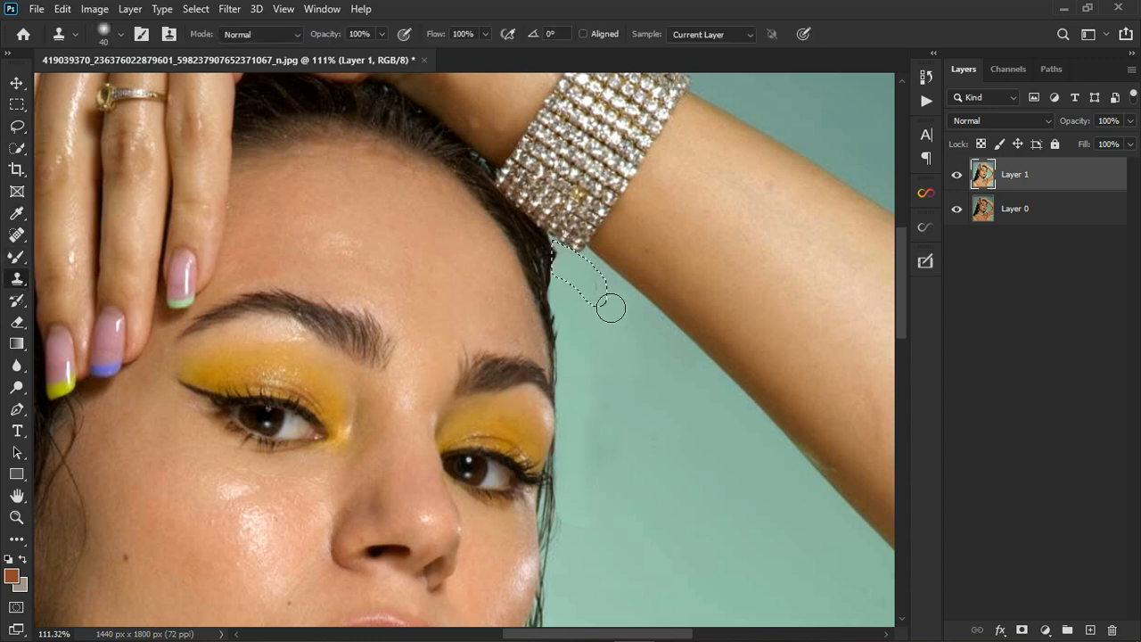
mouse_move(601, 281)
left_mouse_down()
mouse_move(579, 277)
mouse_move(576, 262)
mouse_move(586, 294)
left_mouse_up()
scroll(634, 372, "down", 2)
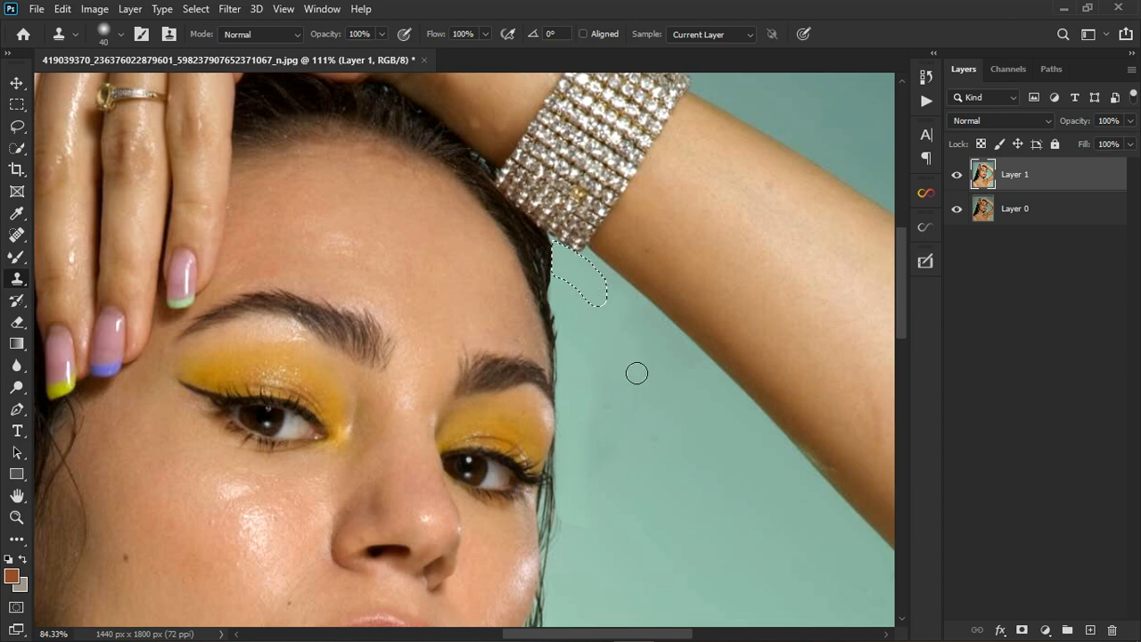
scroll(635, 369, "down", 4)
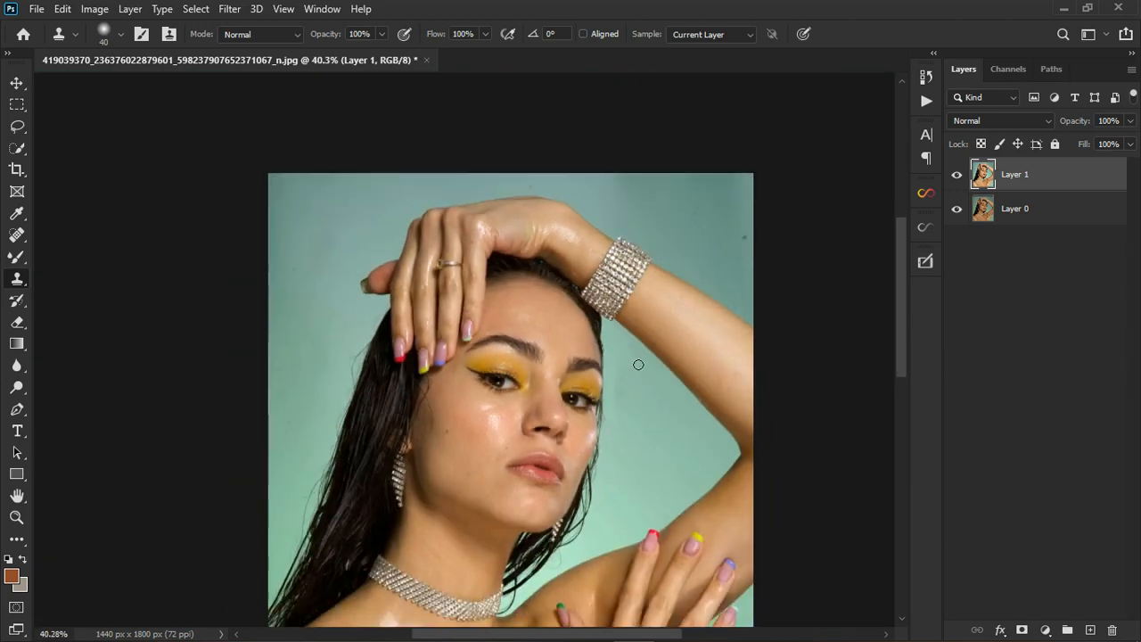
Clone background over the stray strands along the upper left hair edge.
scroll(258, 503, "up", 4)
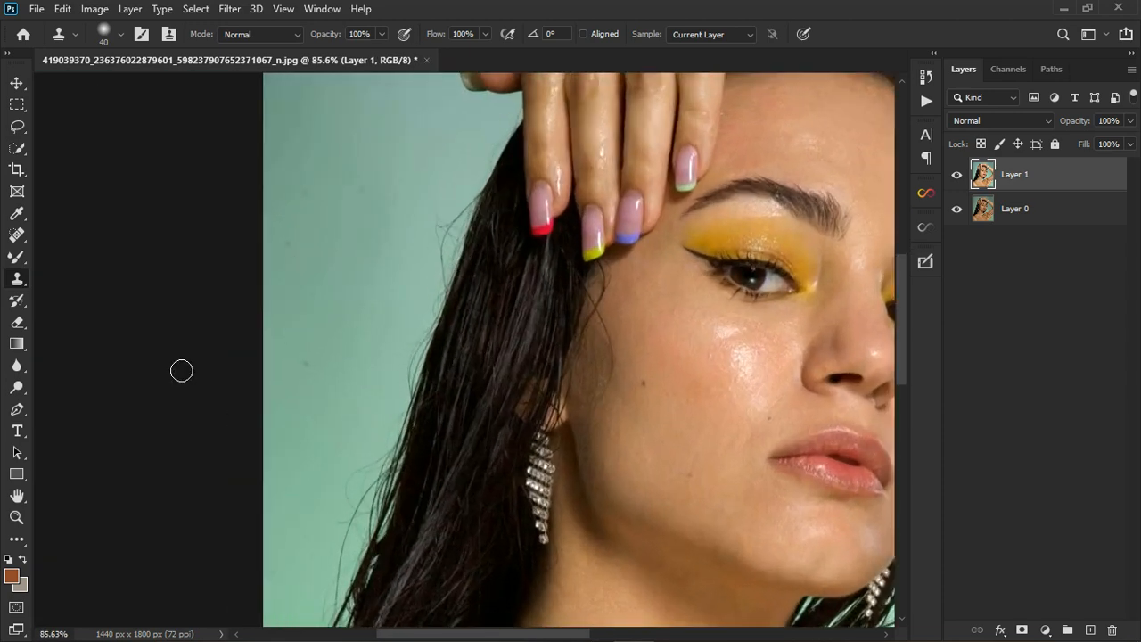
left_click(17, 126)
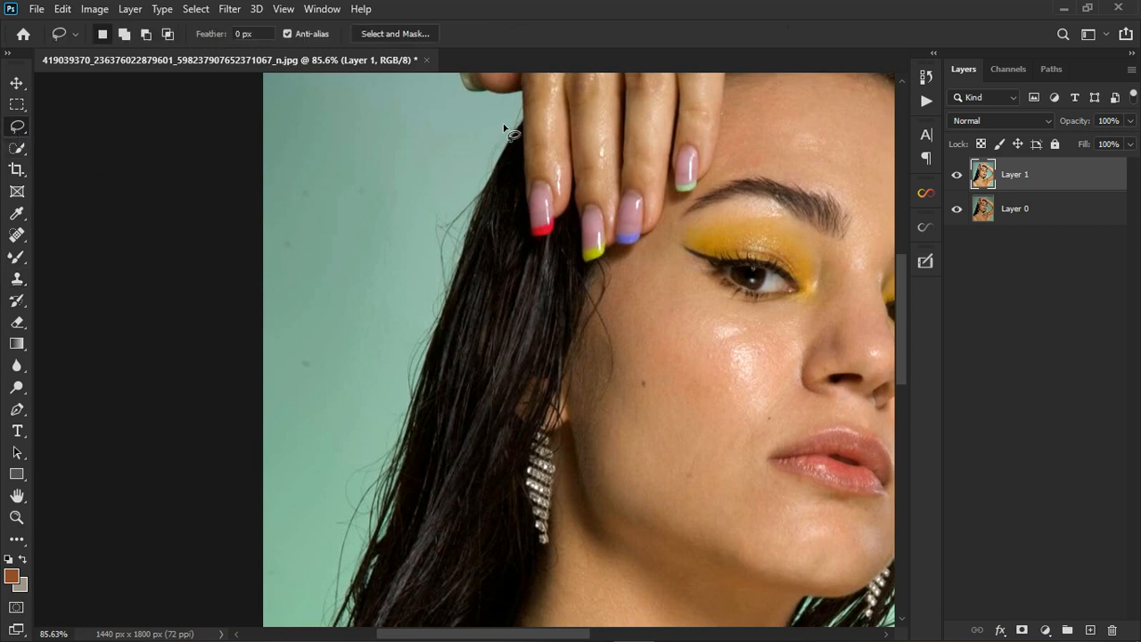
mouse_move(504, 126)
left_mouse_down()
mouse_move(519, 126)
mouse_move(499, 188)
mouse_move(476, 208)
mouse_move(329, 635)
mouse_move(337, 406)
mouse_move(458, 109)
mouse_move(528, 118)
mouse_move(521, 127)
left_mouse_up()
left_click(17, 278)
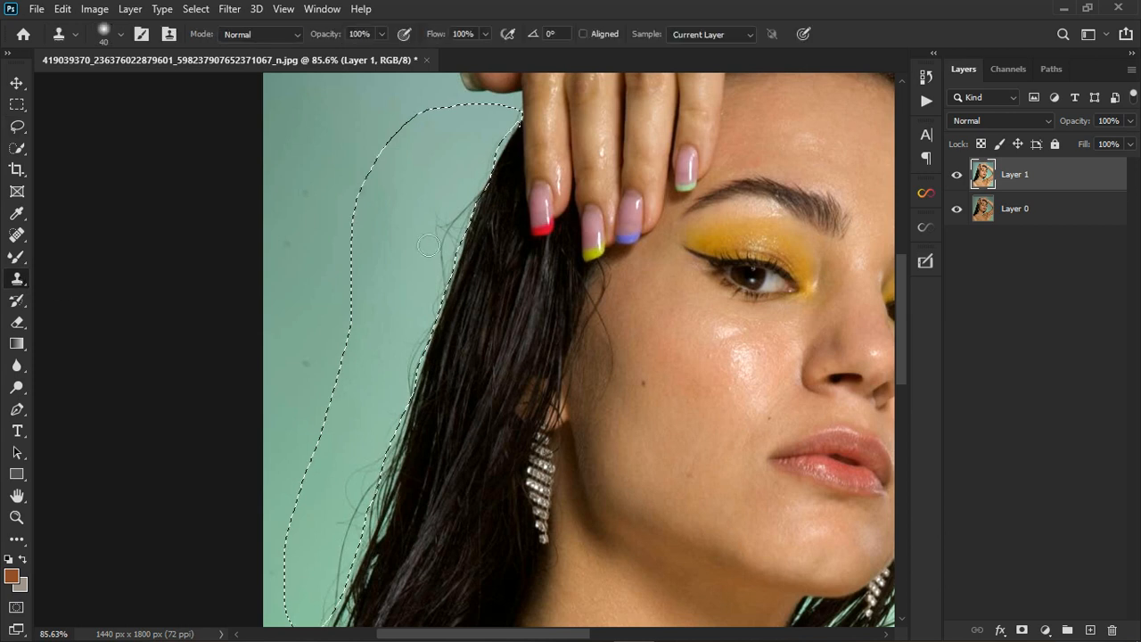
key("ctrl+d")
key("super")
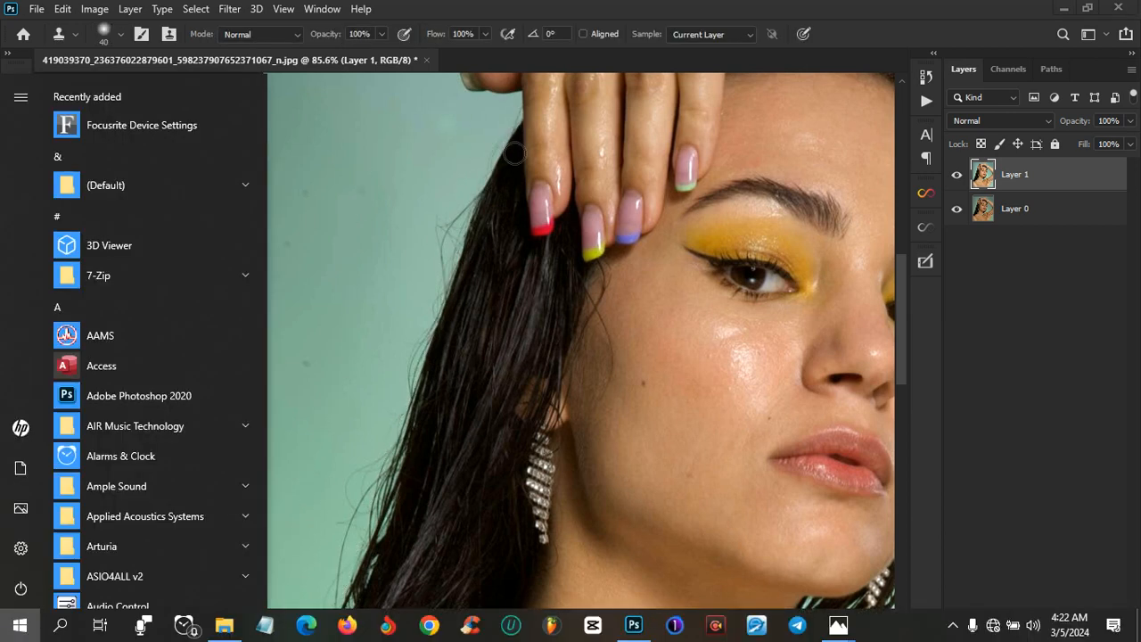
key("super")
left_click(462, 131, "alt")
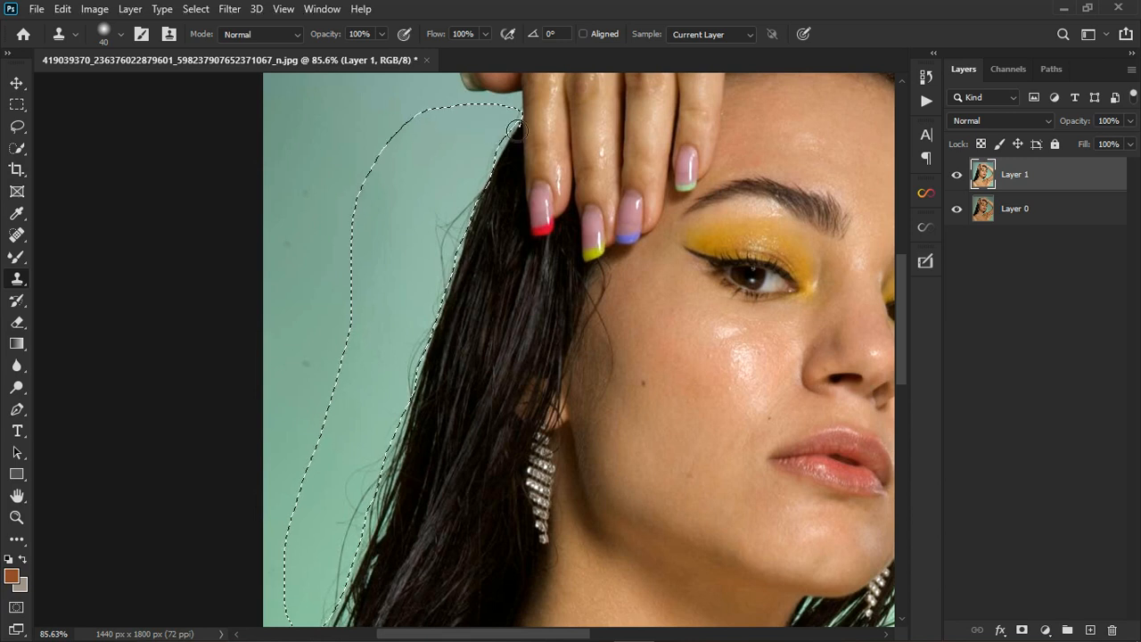
left_click_drag(492, 184, 453, 251)
left_click_drag(447, 297, 463, 254)
Resample clean background and clone out the strands further down the left hair edge.
left_click(420, 305, "alt")
mouse_move(420, 320)
left_mouse_down()
mouse_move(418, 396)
mouse_move(401, 451)
mouse_move(360, 511)
mouse_move(360, 497)
mouse_move(382, 480)
mouse_move(348, 559)
left_mouse_up()
left_click(360, 454, "alt")
left_click(383, 433, "alt")
mouse_move(377, 527)
left_mouse_down()
mouse_move(327, 630)
mouse_move(300, 629)
left_mouse_up()
scroll(399, 394, "down", 4)
scroll(401, 374, "down", 2)
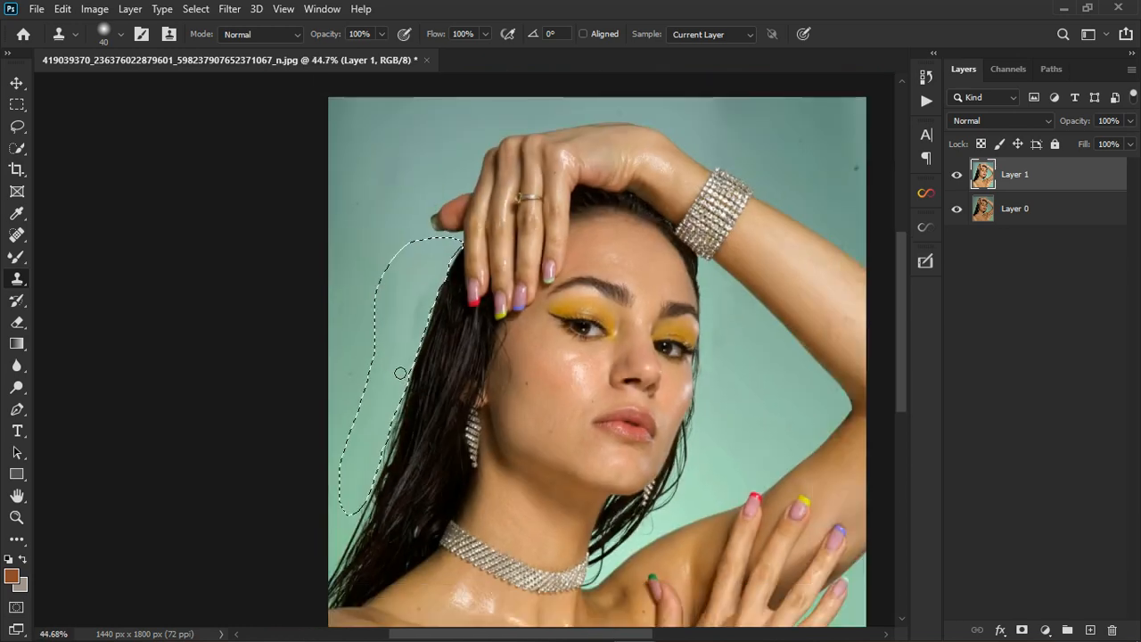
mouse_move(421, 336)
left_mouse_down()
mouse_move(437, 284)
mouse_move(420, 293)
left_mouse_up()
scroll(555, 340, "down", 4)
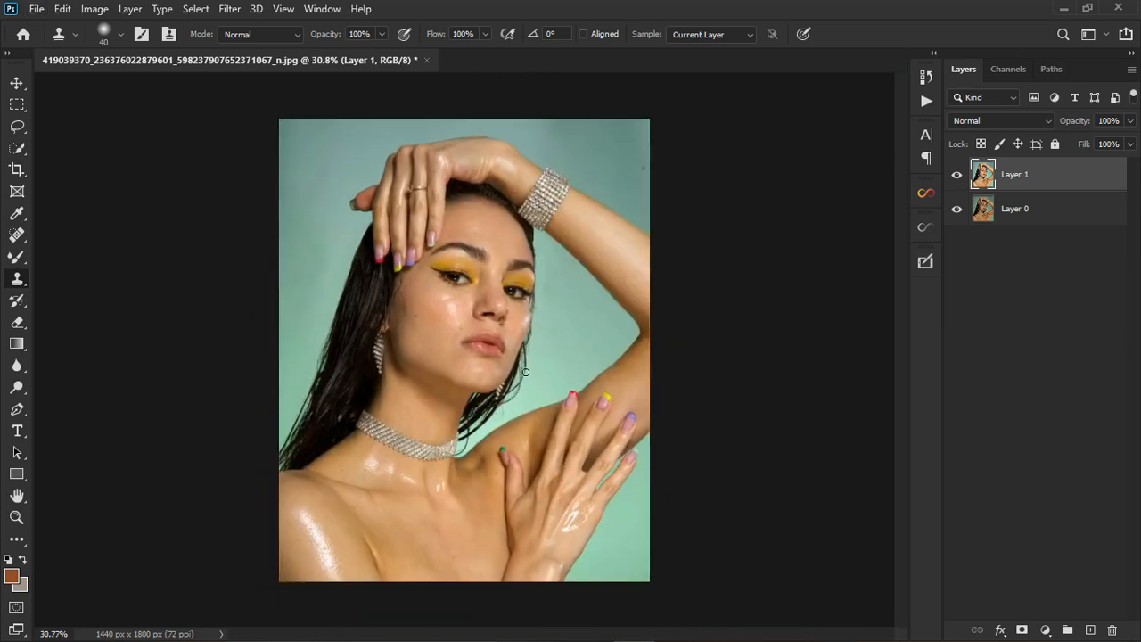
Lasso the stray hair on the cheek and patch it with nearby clean skin using the Patch Tool.
scroll(425, 295, "up", 12)
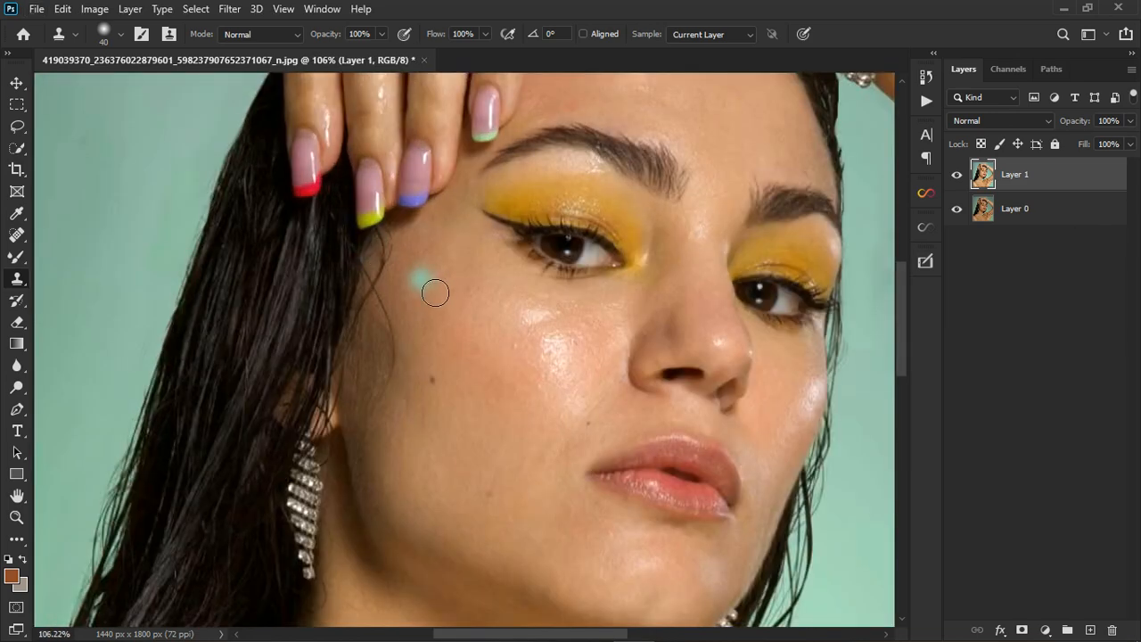
left_click(18, 127)
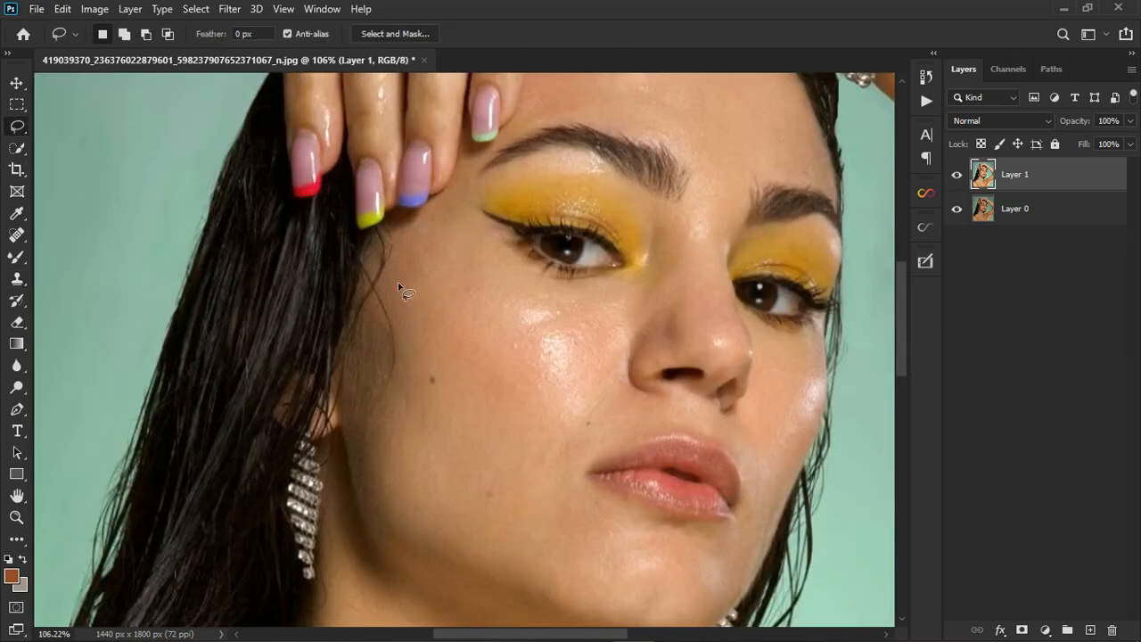
mouse_move(390, 283)
left_mouse_down()
mouse_move(371, 296)
mouse_move(390, 356)
mouse_move(384, 398)
mouse_move(403, 355)
mouse_move(390, 285)
left_mouse_up()
left_click(17, 256)
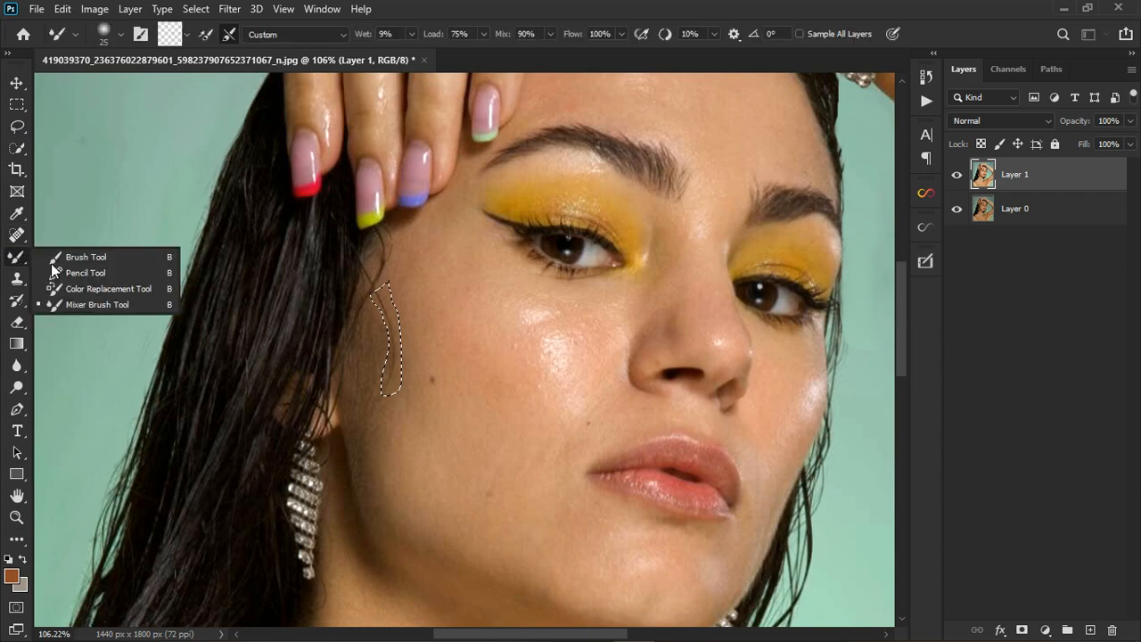
left_click(17, 234)
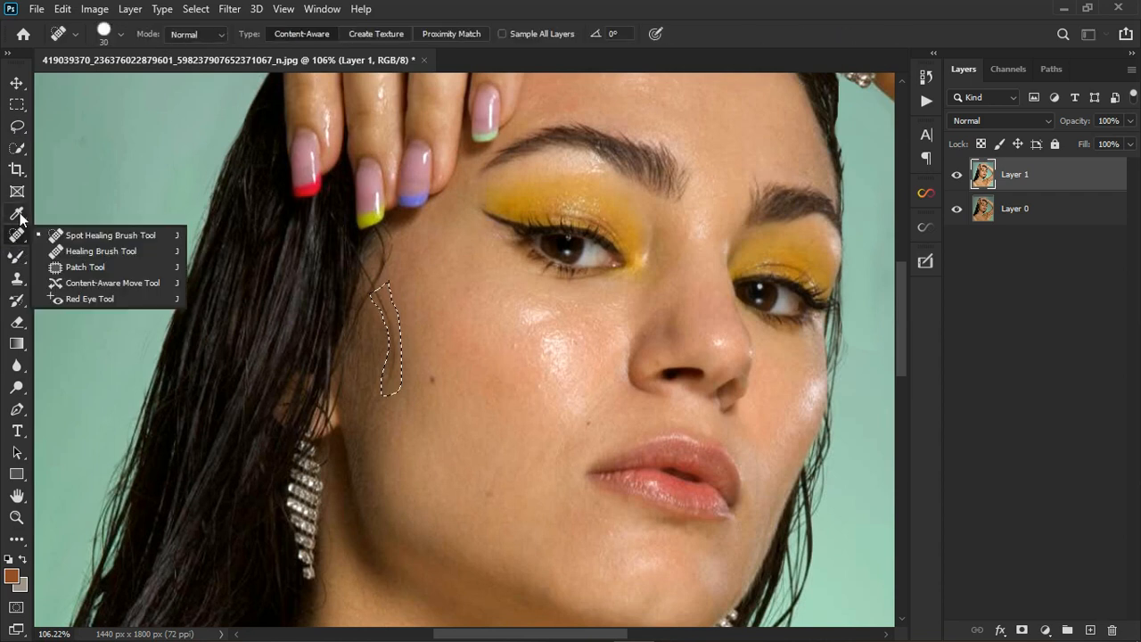
left_click(84, 267)
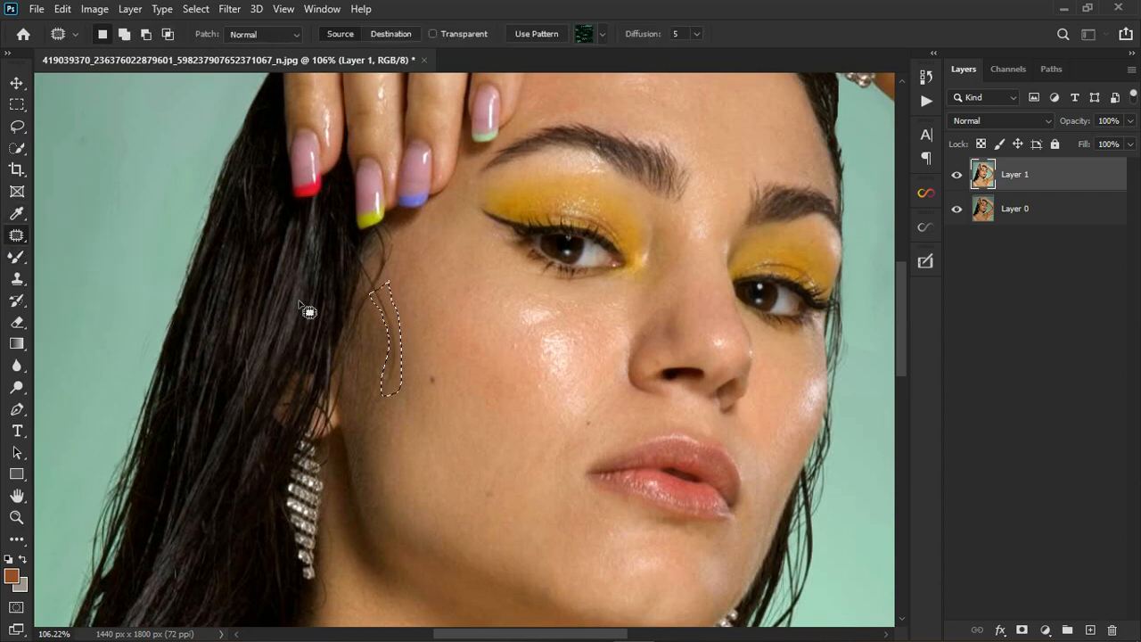
left_click(413, 330)
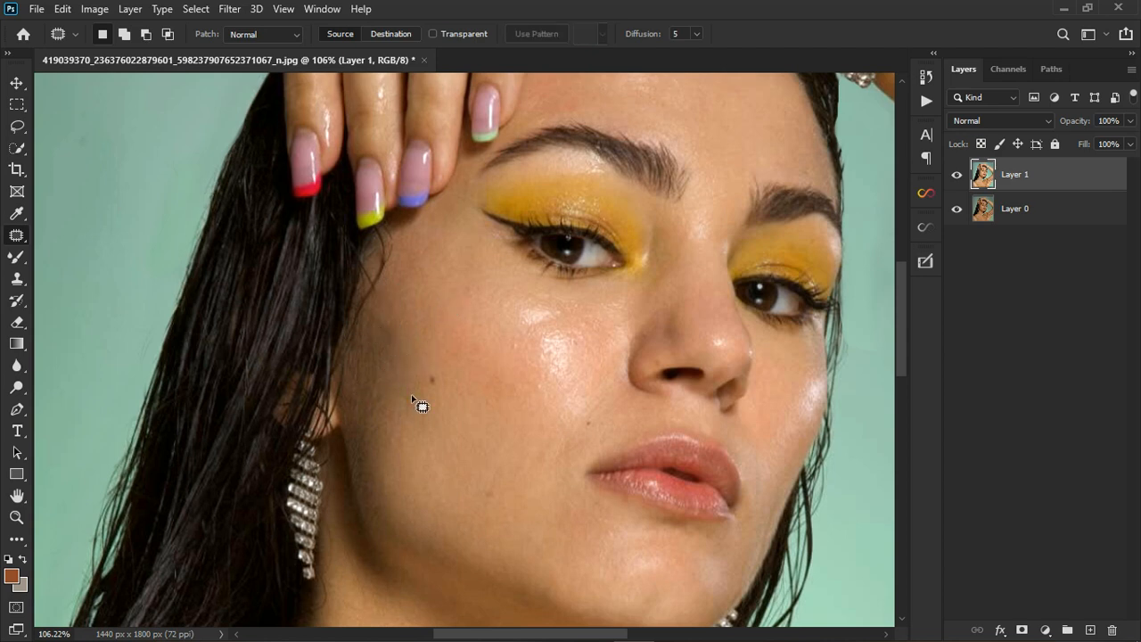
scroll(410, 392, "down", 3)
scroll(497, 230, "down", 2)
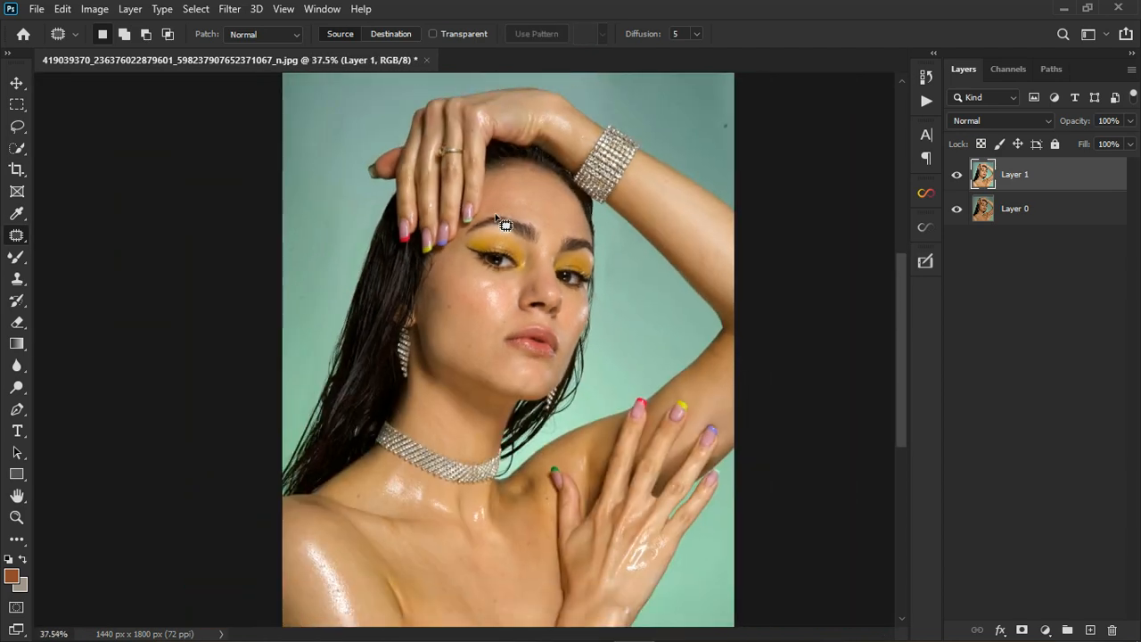
scroll(410, 472, "up", 2)
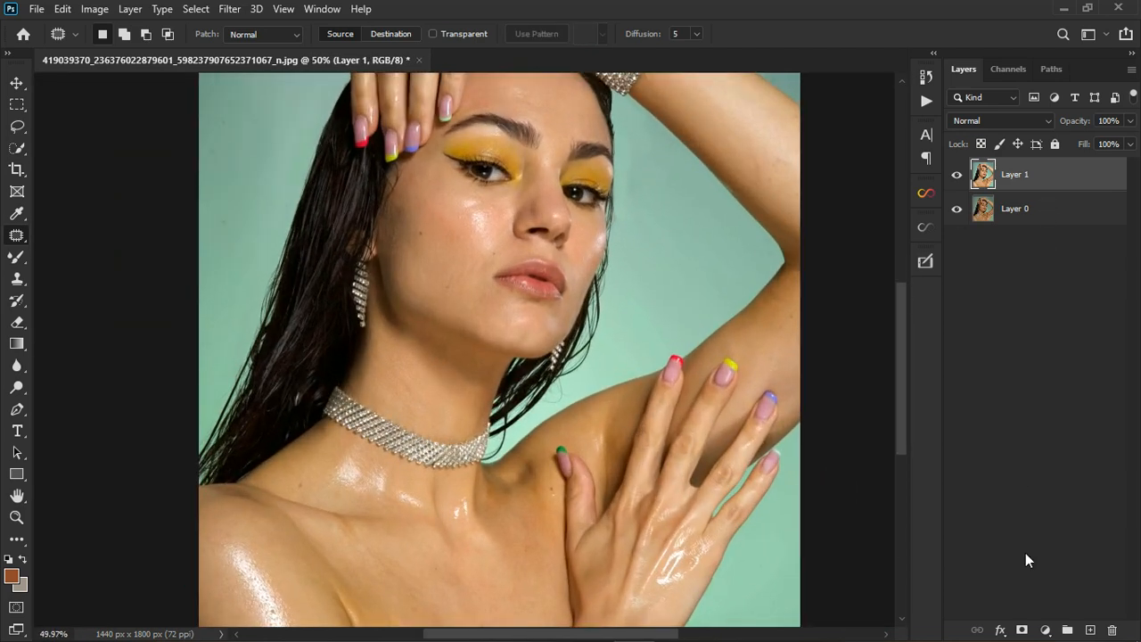
Add a Hue/Saturation layer with the on-image adjustment tool enabled, targeting the Yellows range.
left_click(1048, 631)
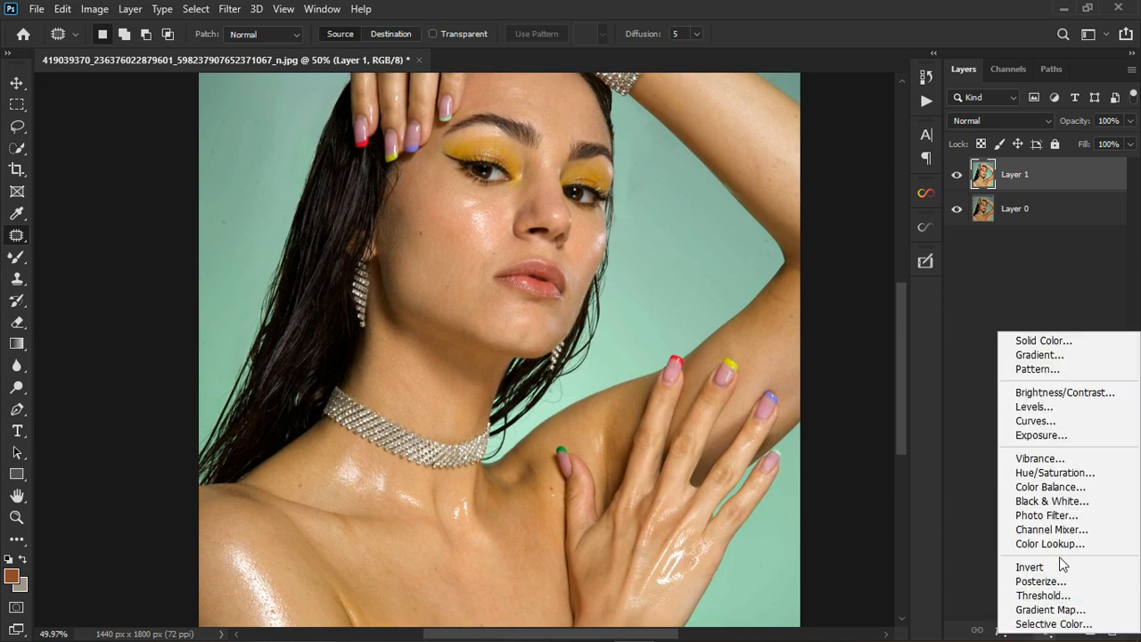
left_click(1056, 475)
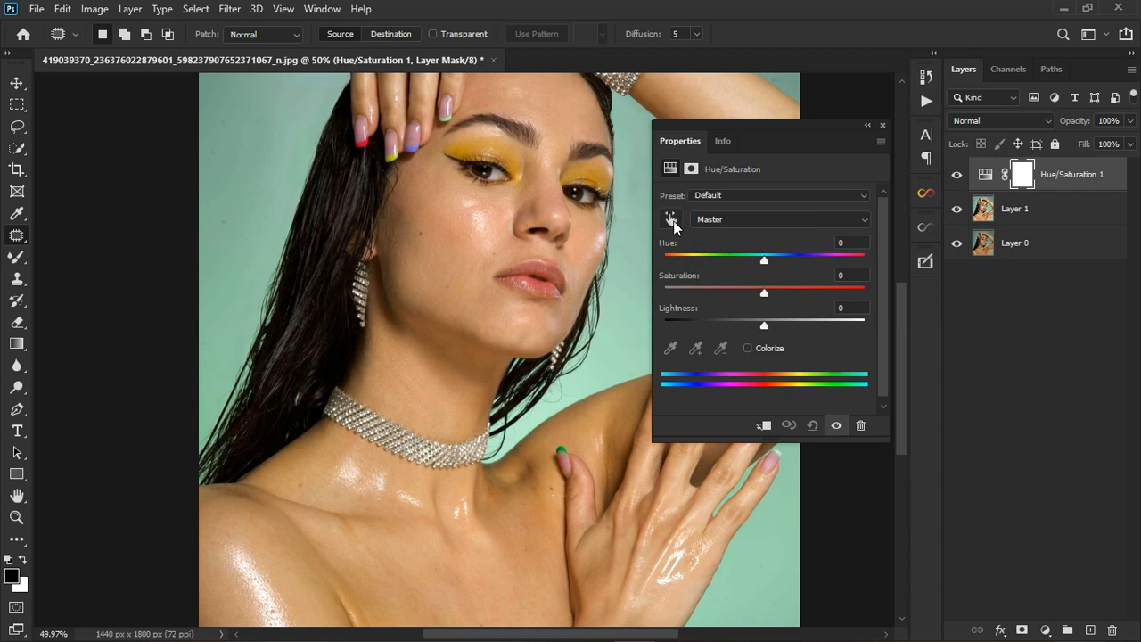
left_click(672, 222)
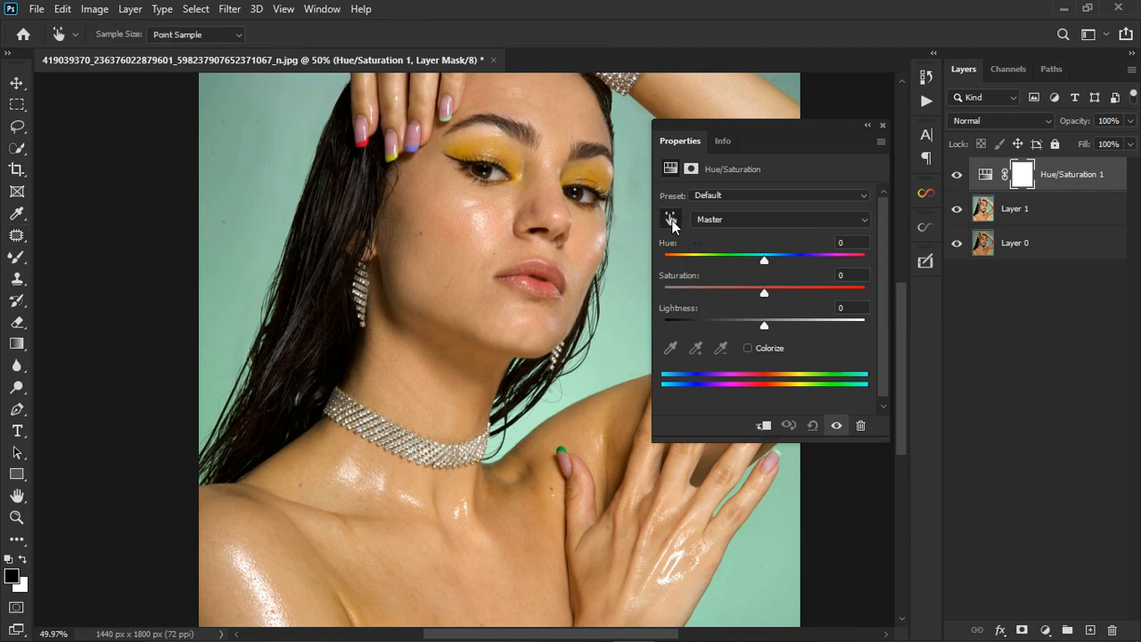
left_click(354, 607)
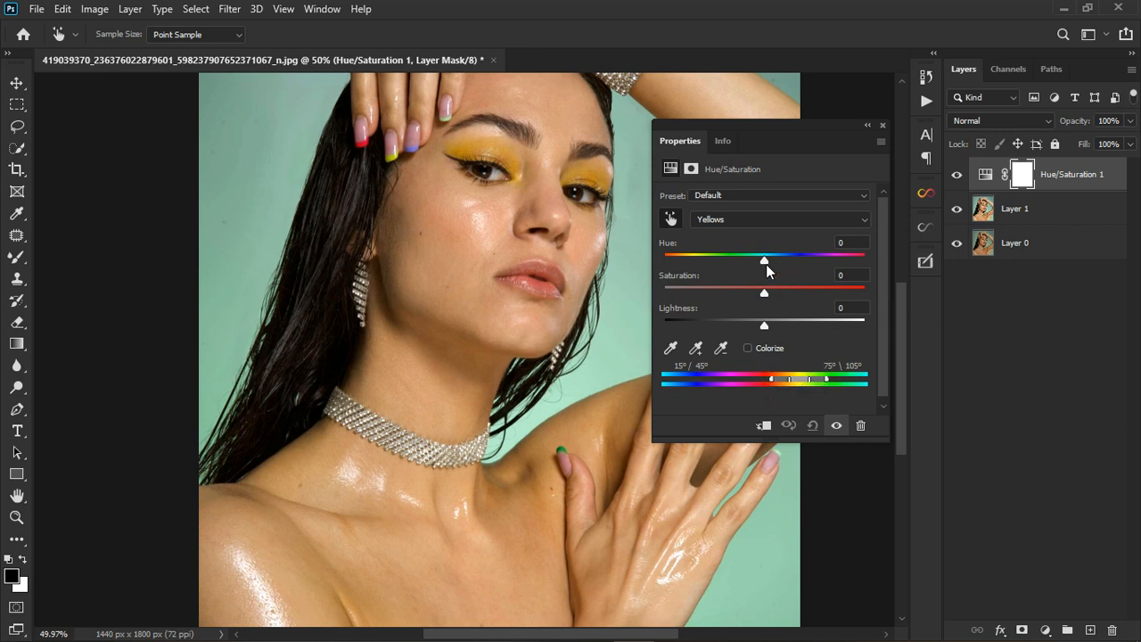
Preview the affected areas with Yellows Hue at +180 and shift the yellow range toward green.
left_click_drag(766, 263, 897, 263)
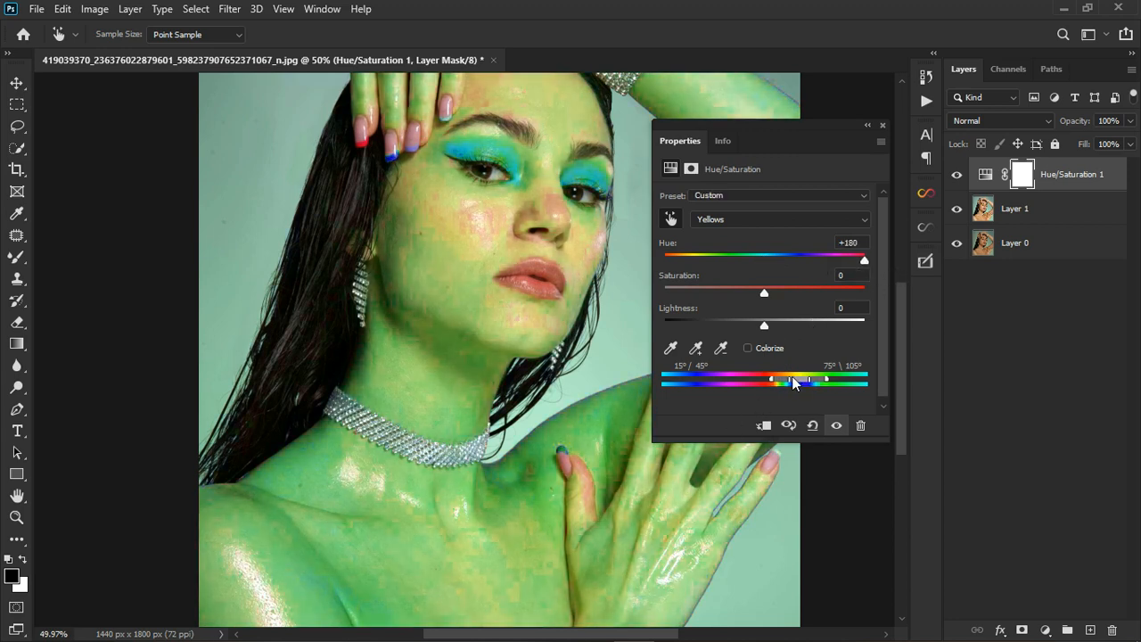
left_click(842, 429)
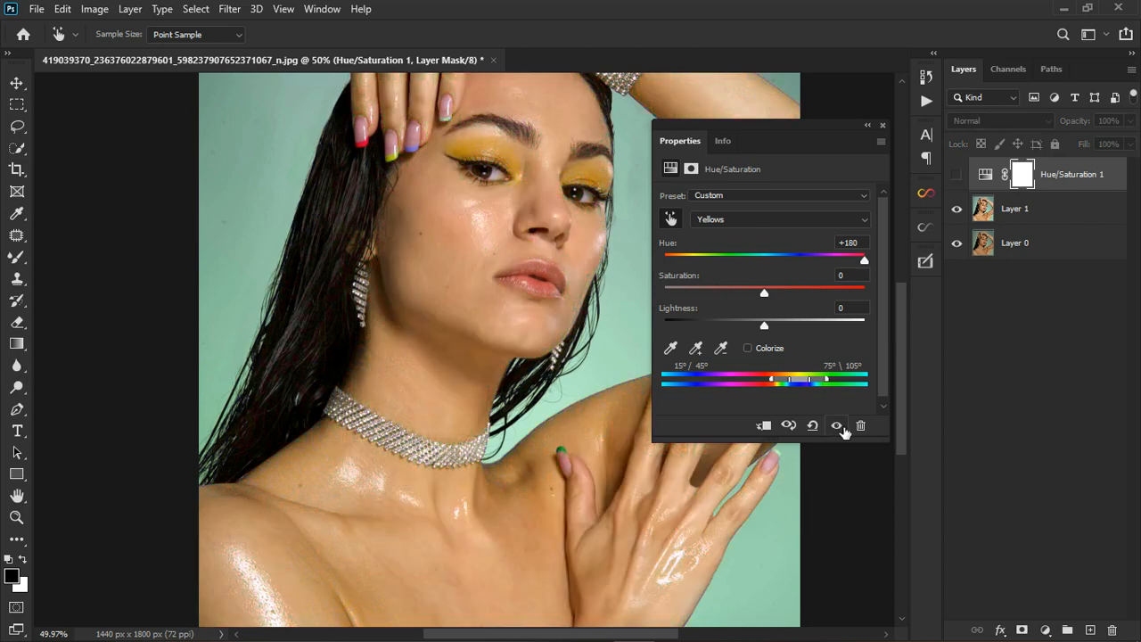
left_click(842, 431)
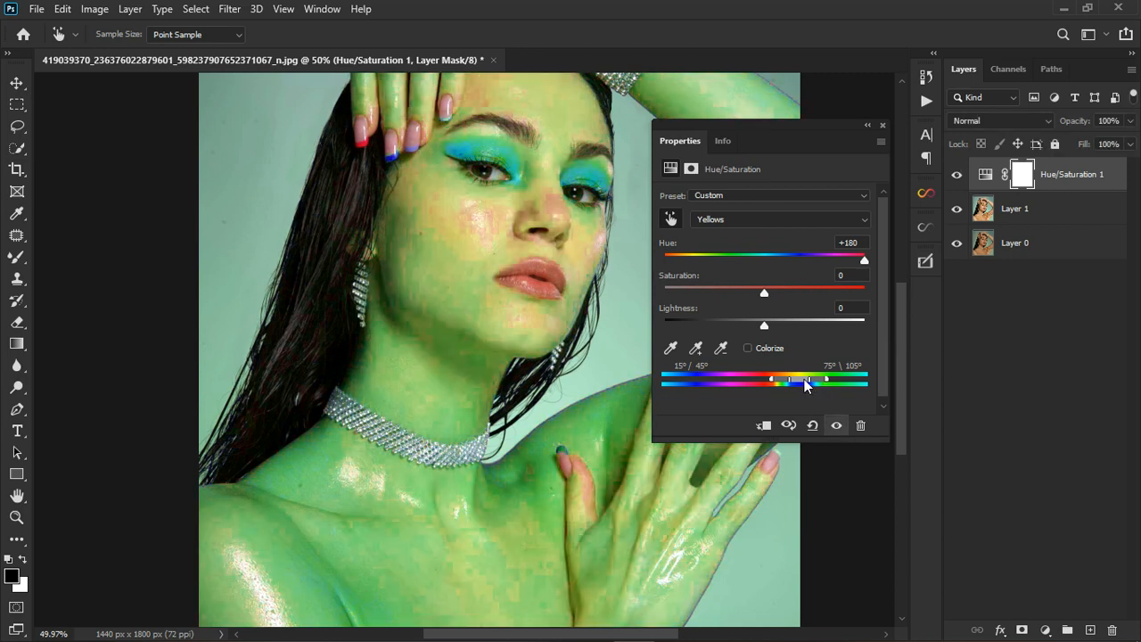
left_click_drag(804, 379, 807, 379)
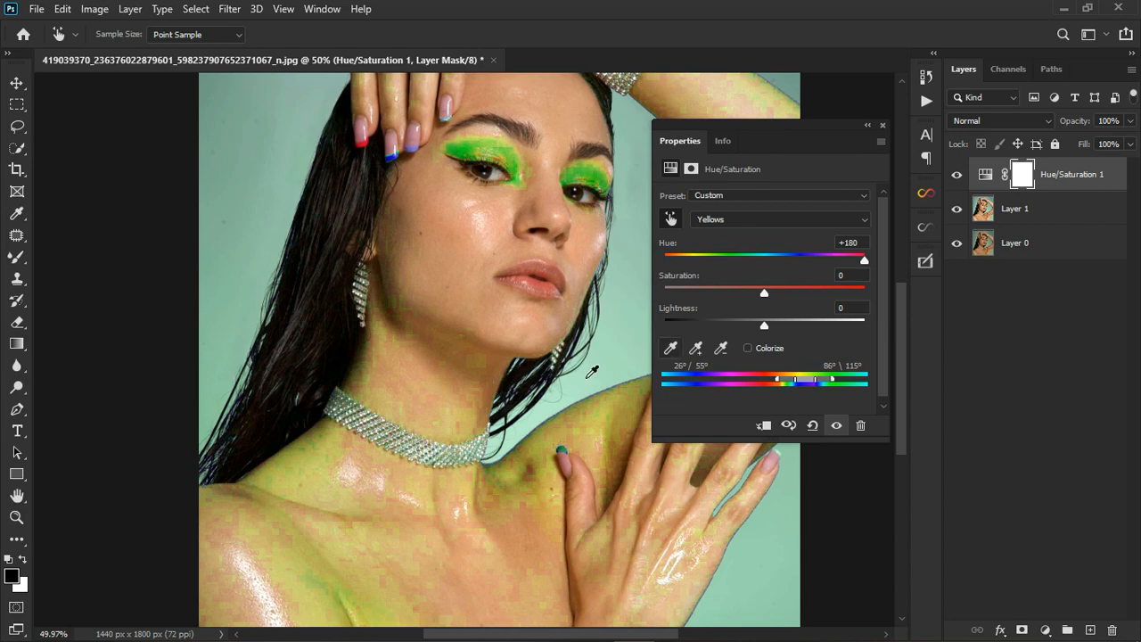
scroll(473, 375, "down", 5)
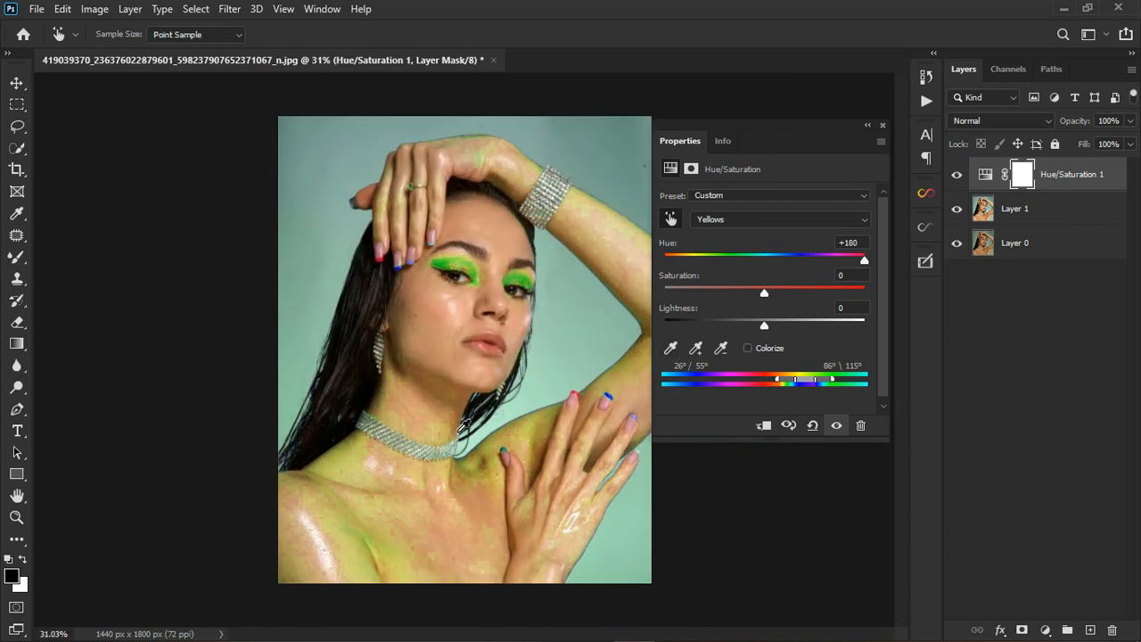
scroll(463, 425, "up", 1)
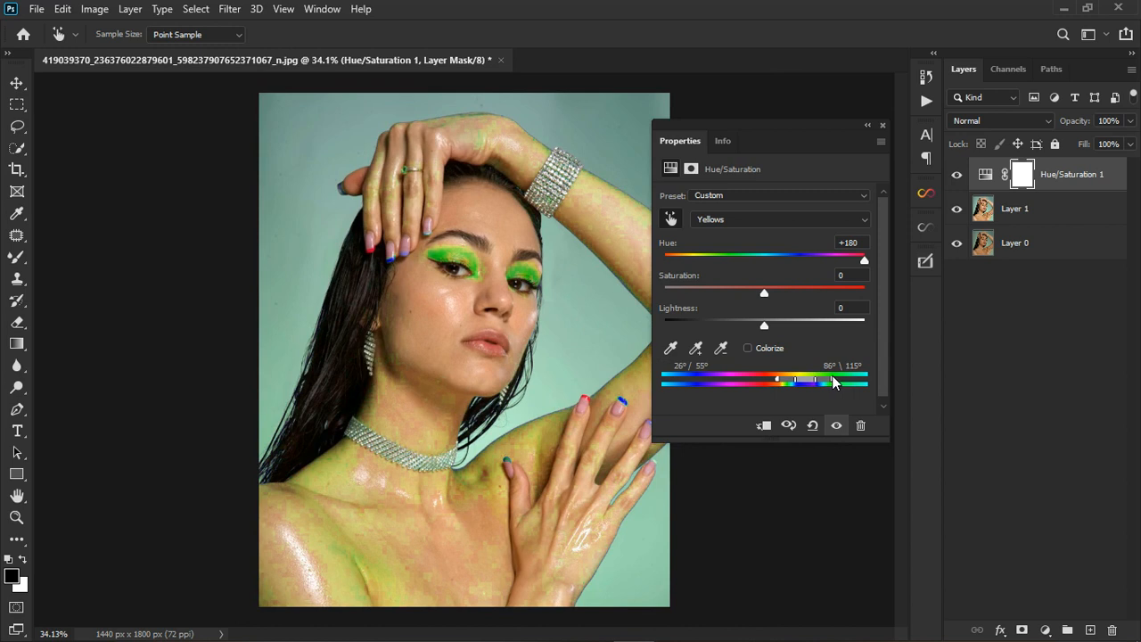
Widen the yellow range's upper falloff to 86°\129° and set the Yellows Hue to -33.
left_click_drag(833, 380, 840, 382)
scroll(400, 465, "up", 4)
scroll(399, 465, "down", 4)
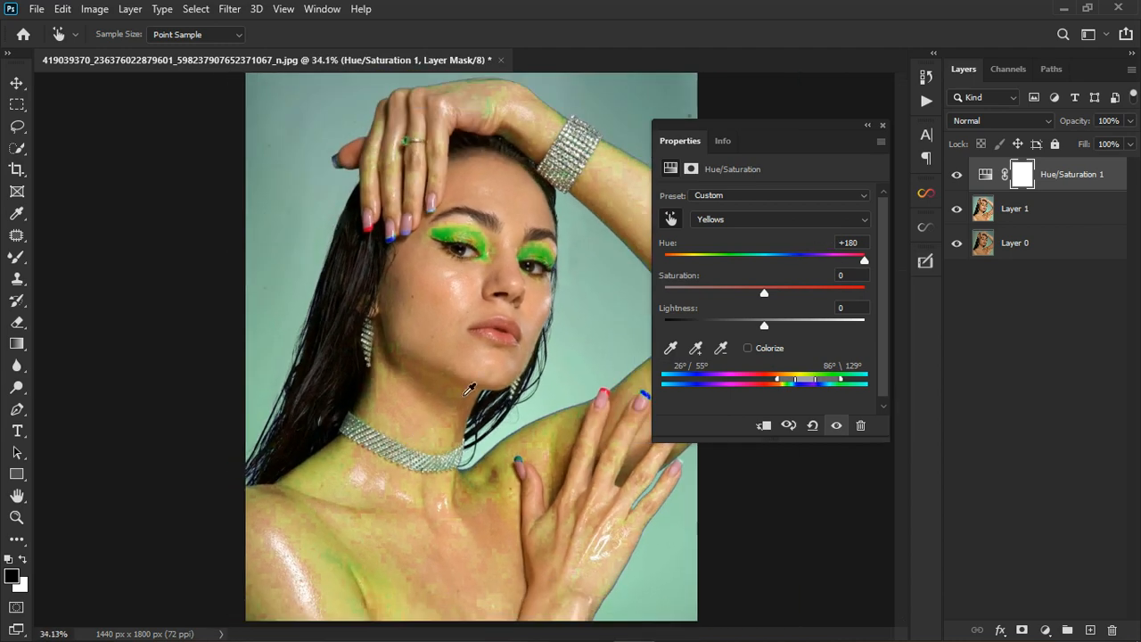
left_click_drag(868, 264, 764, 259)
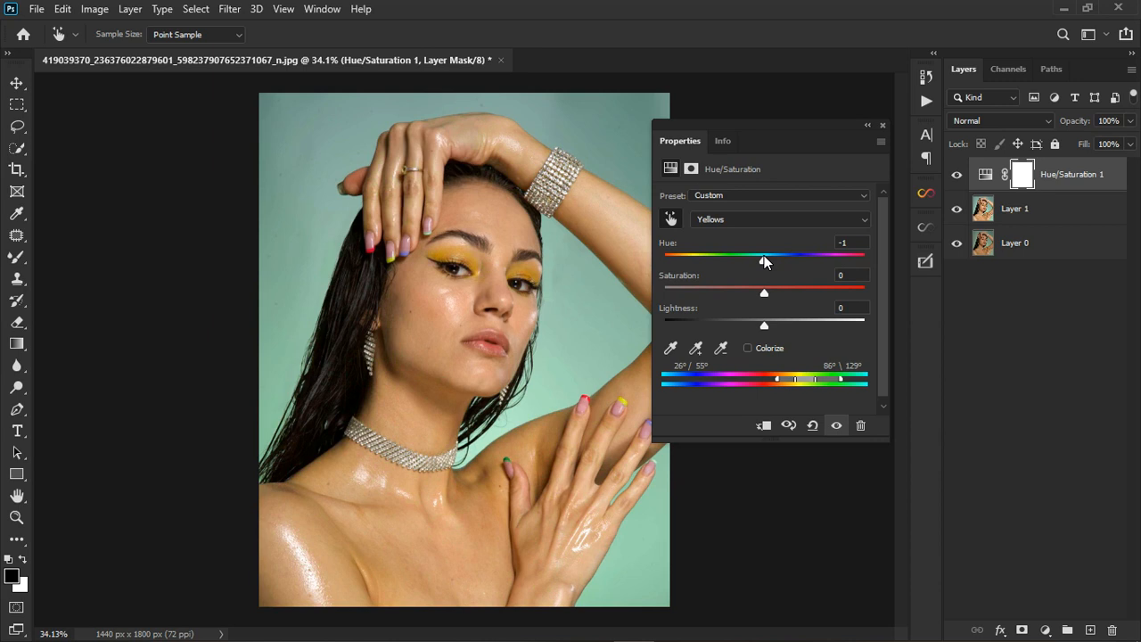
left_click_drag(764, 256, 731, 257)
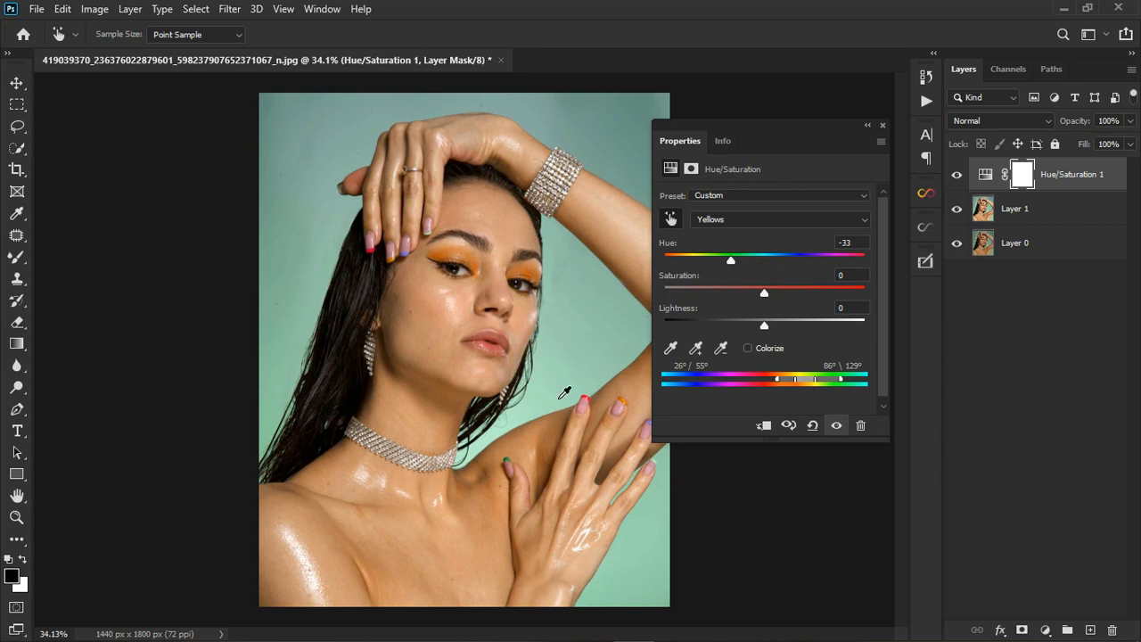
scroll(486, 487, "up", 1)
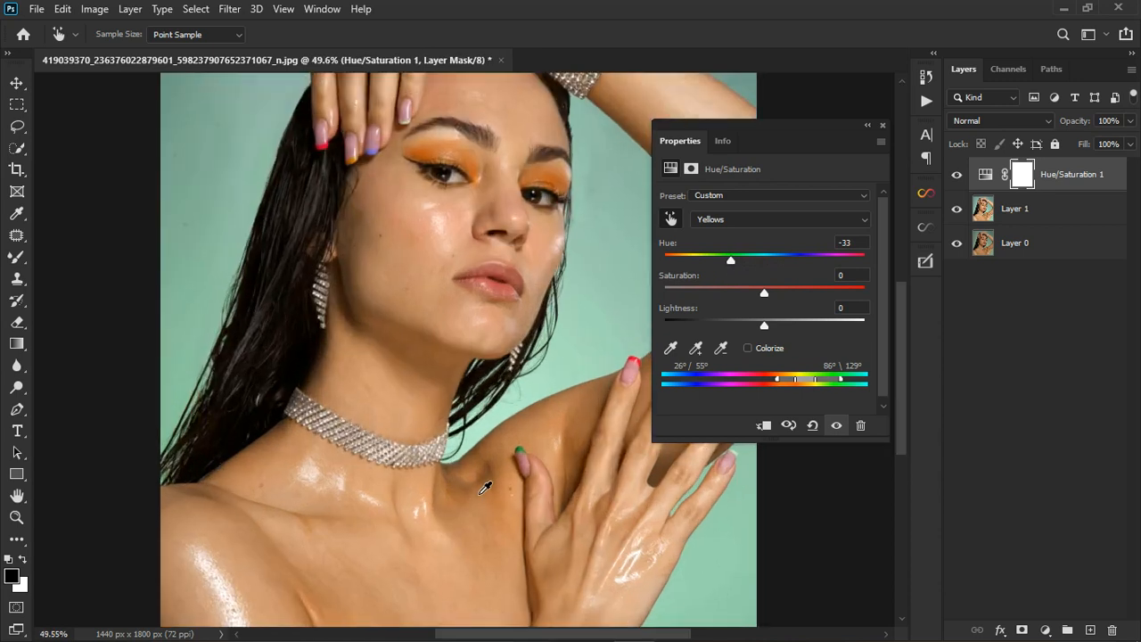
Reduce Yellows saturation to -12, close the Properties panel, and compare with the adjustment hidden.
left_click(837, 426)
left_click(837, 425)
mouse_move(764, 297)
left_mouse_down()
mouse_move(732, 299)
mouse_move(750, 296)
left_mouse_up()
left_click(883, 126)
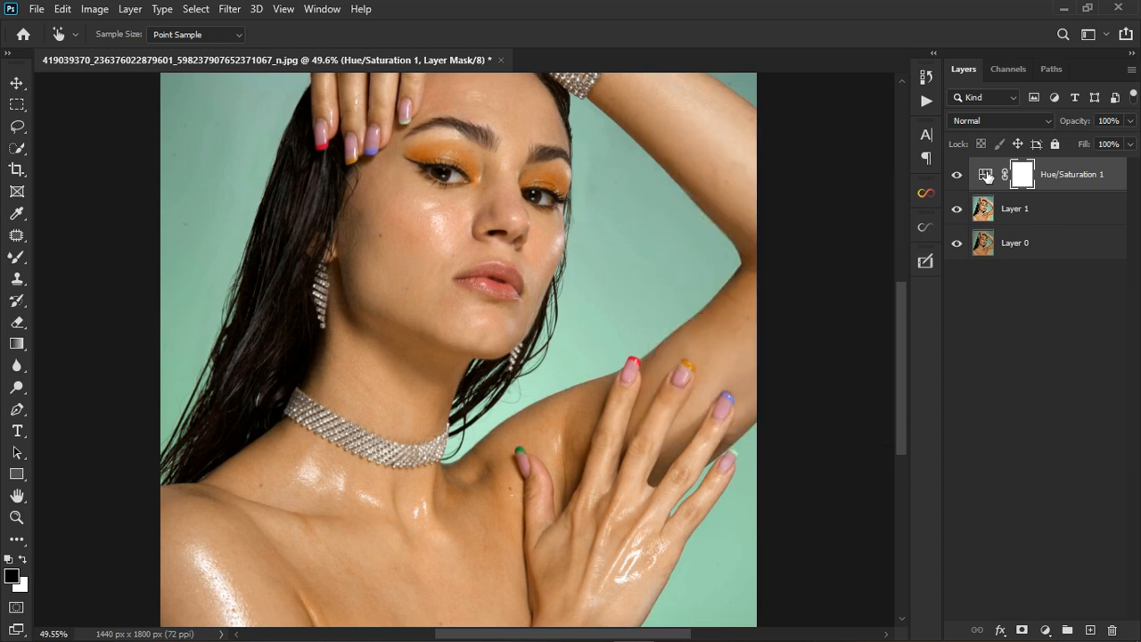
left_click(957, 175)
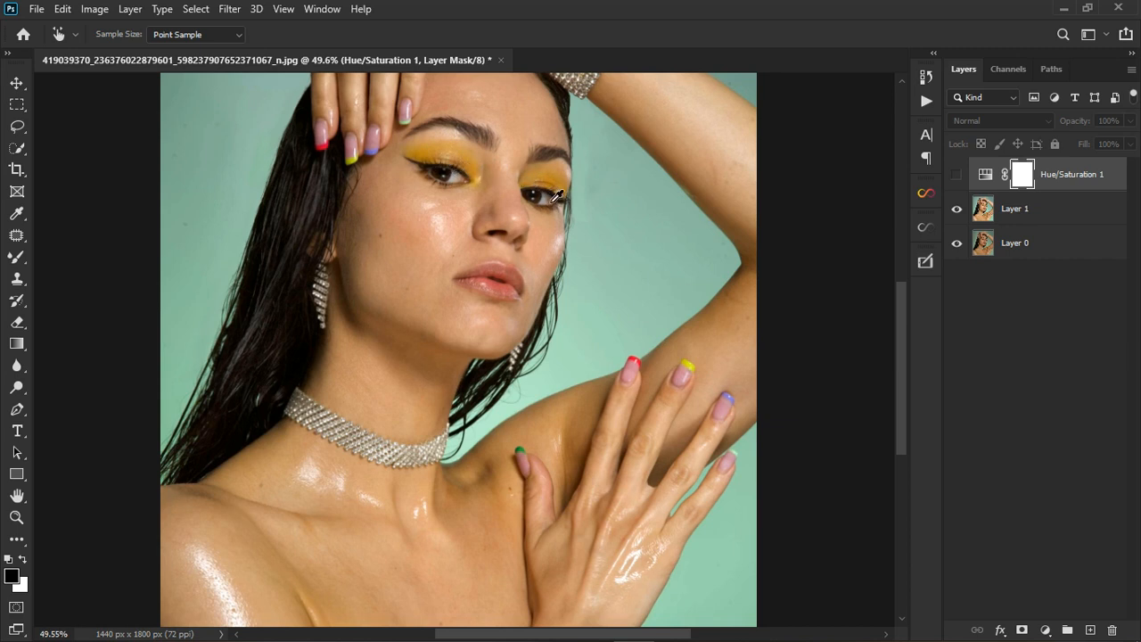
left_click(957, 175)
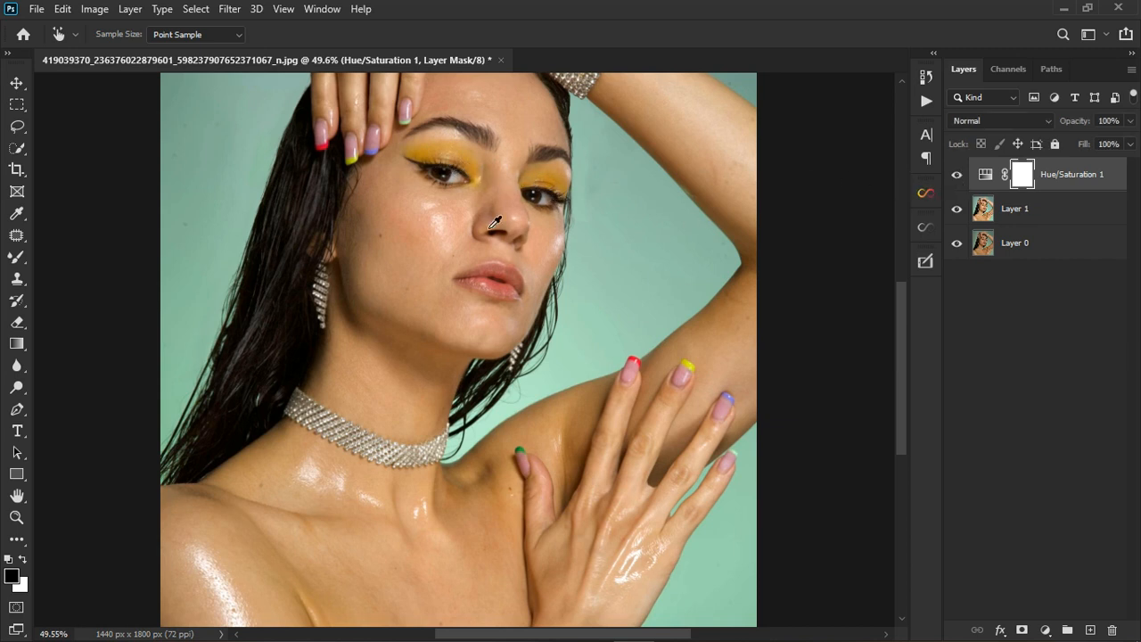
Select the Brush Tool with black as foreground colour and Flow at 100%.
right_click(16, 257)
left_click(81, 303)
left_click(66, 263)
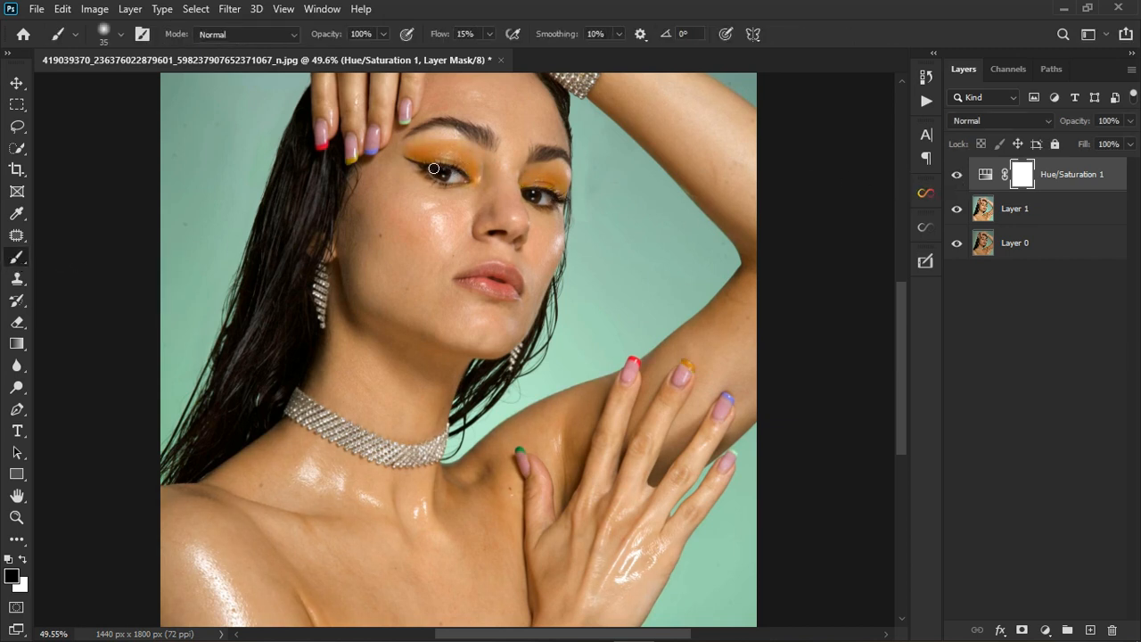
key("x")
key("x")
left_click(488, 38)
left_click_drag(499, 50, 564, 53)
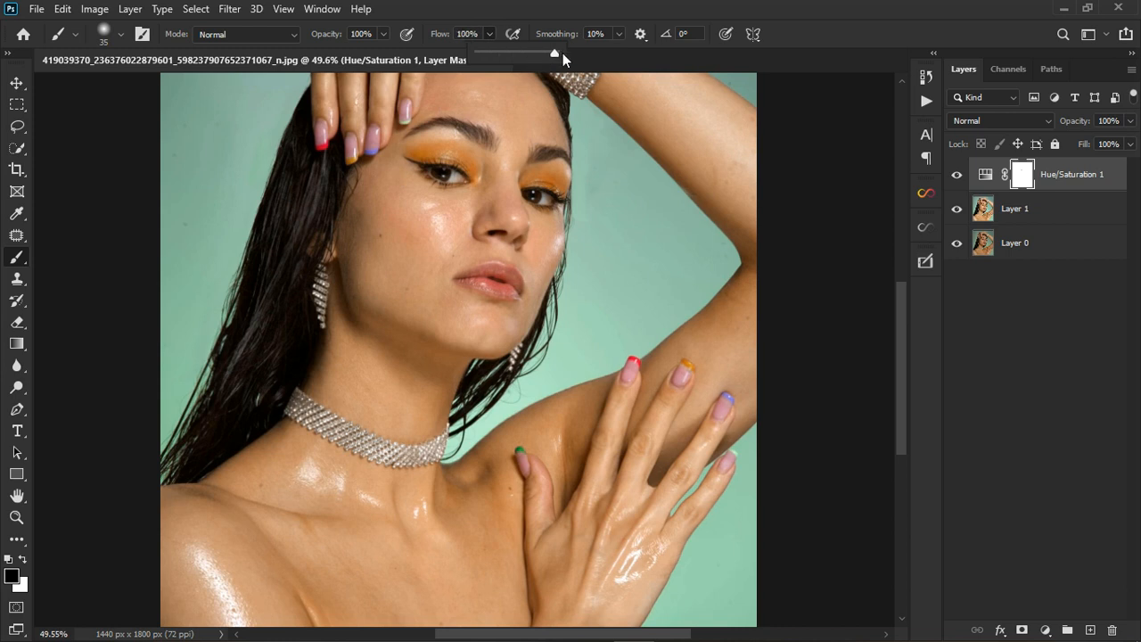
left_click(442, 159)
Paint the mask black over both eyeshadows and the yellow nail tip, then compare.
mouse_move(422, 156)
left_mouse_down()
mouse_move(458, 152)
mouse_move(474, 162)
mouse_move(415, 157)
mouse_move(474, 175)
left_mouse_up()
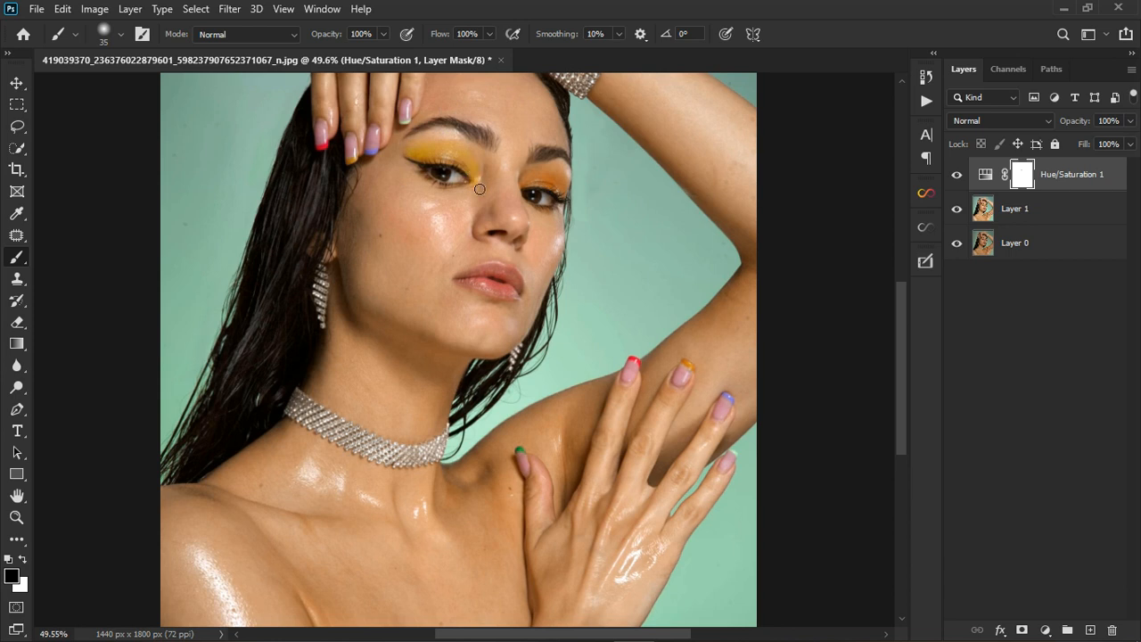
mouse_move(539, 194)
left_mouse_down()
mouse_move(528, 191)
mouse_move(561, 194)
left_mouse_up()
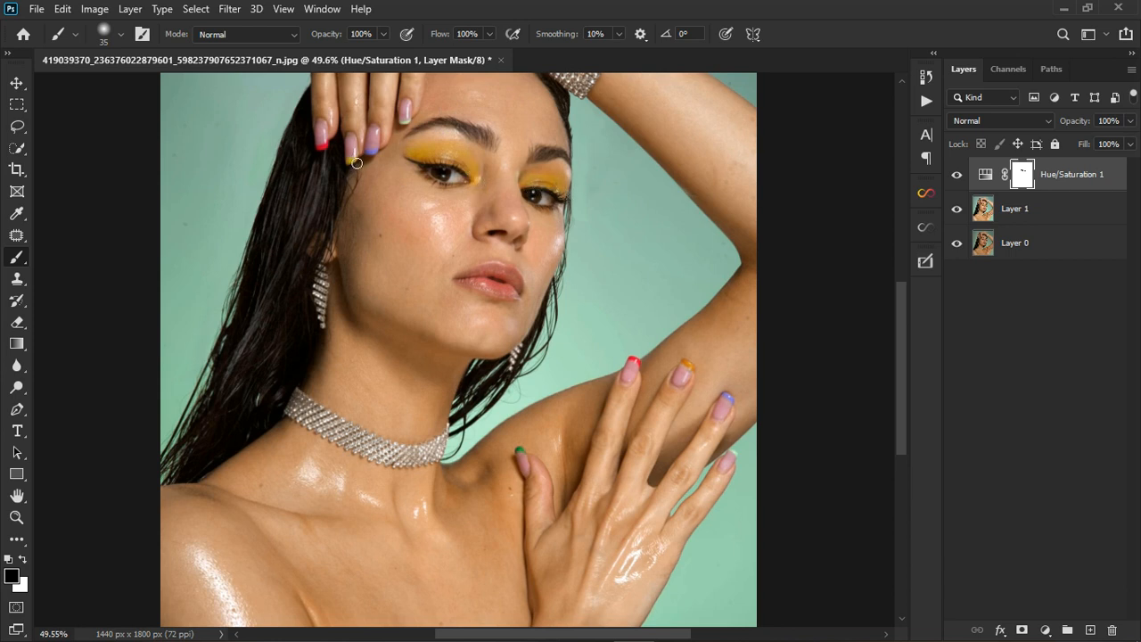
left_click_drag(689, 365, 698, 371)
scroll(597, 304, "down", 5)
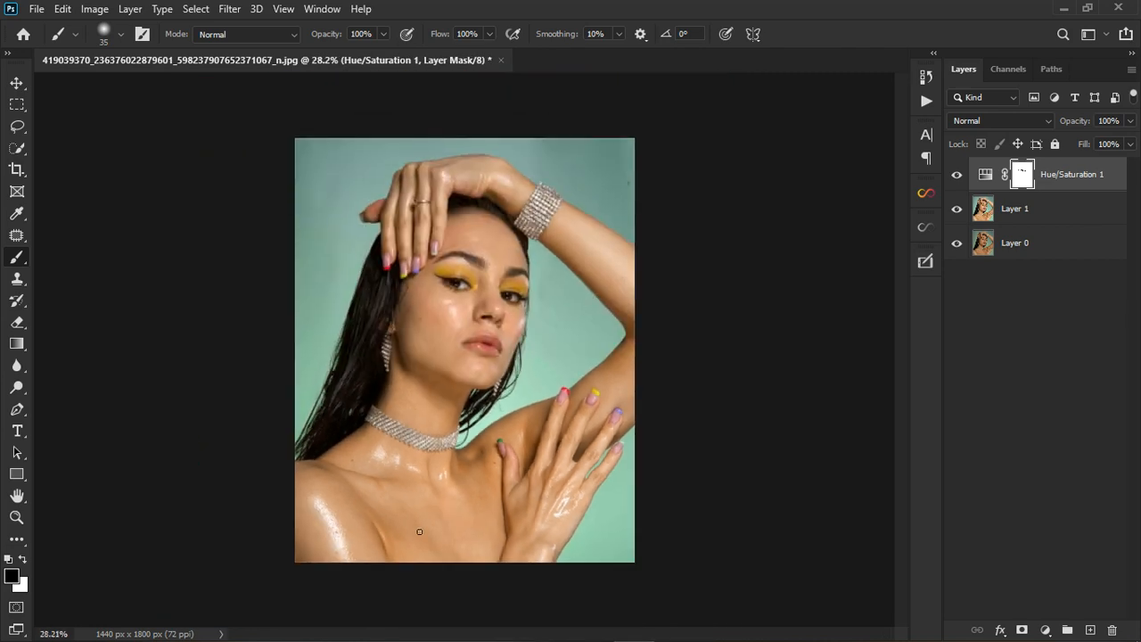
scroll(416, 535, "up", 2)
left_click(963, 177)
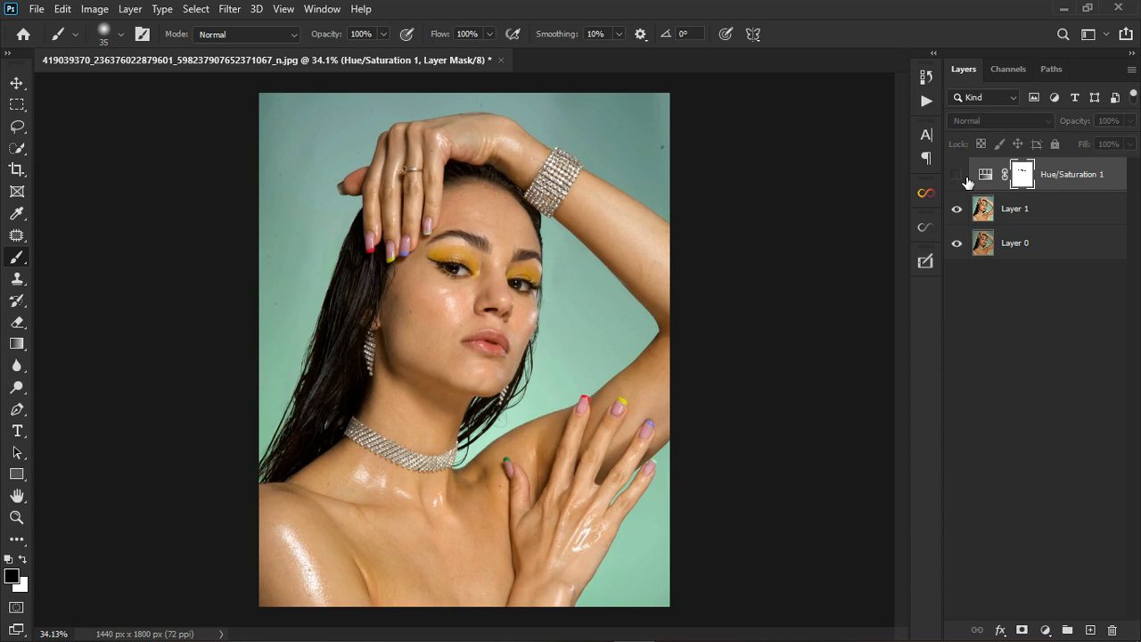
left_click(963, 179)
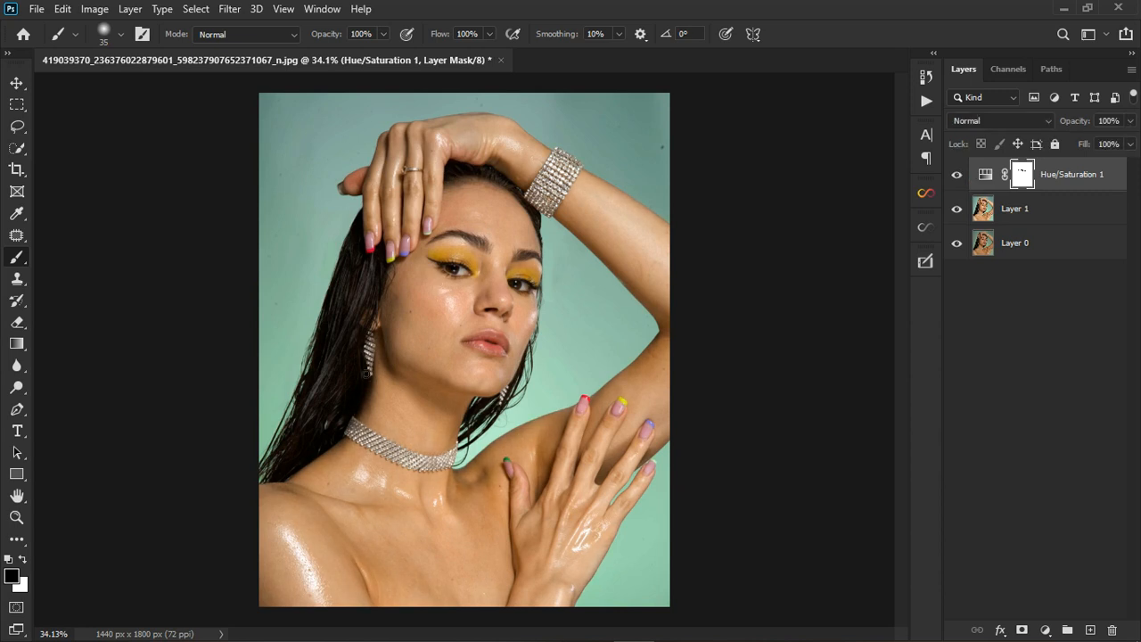